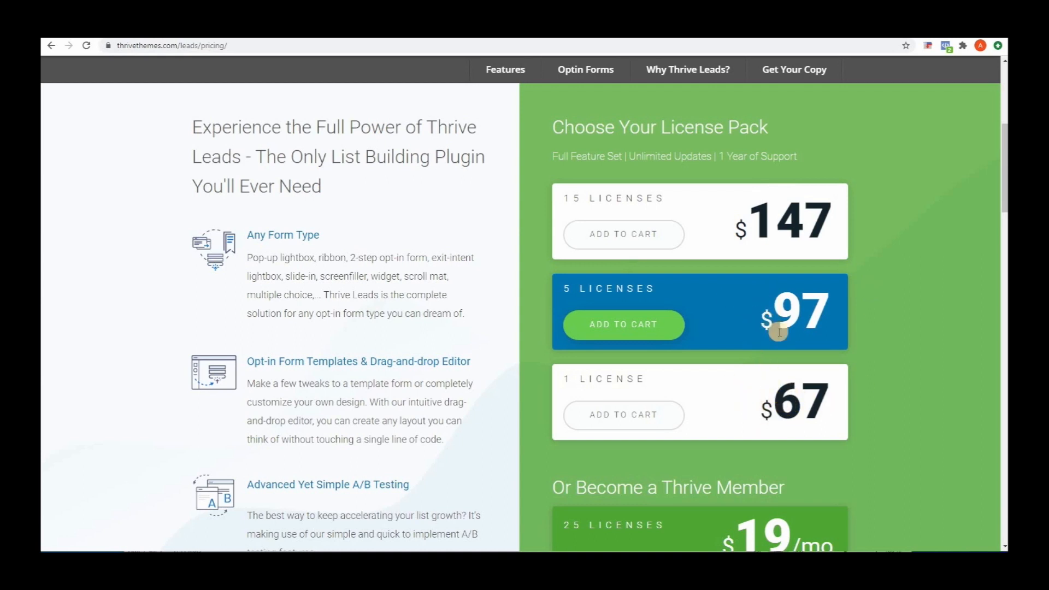
# - Review the Thrive Leads license packs and the Thrive membership offer on the pricing page
pyautogui.scroll(-3, 905, 350)
pyautogui.scroll(-1, 905, 350)
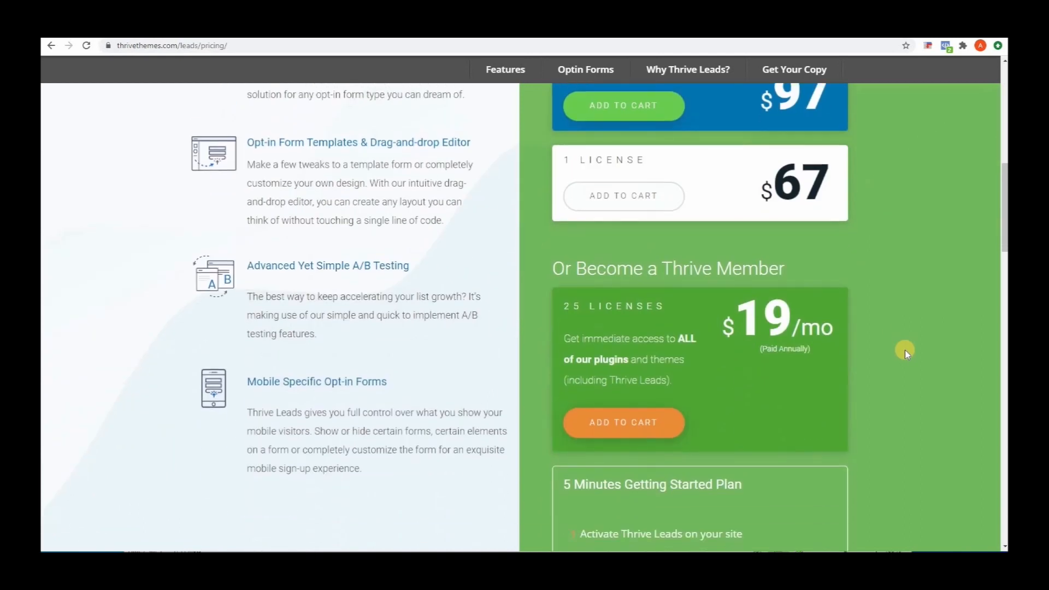
pyautogui.scroll(4, 905, 349)
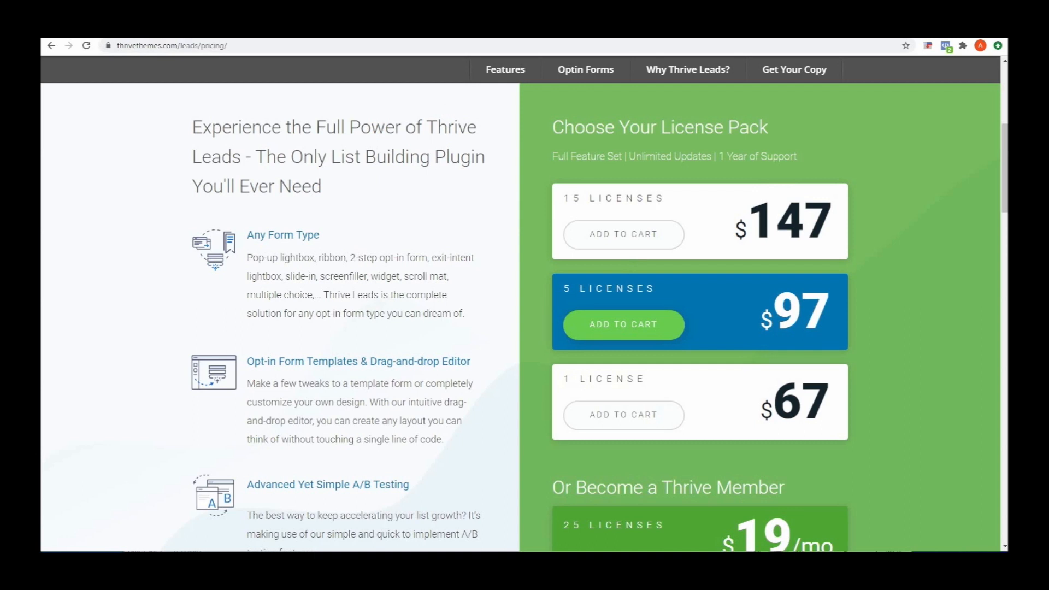
# - Switch to the WordPress admin and open the upload form for adding a plugin as a .zip file
pyautogui.click(459, 33)
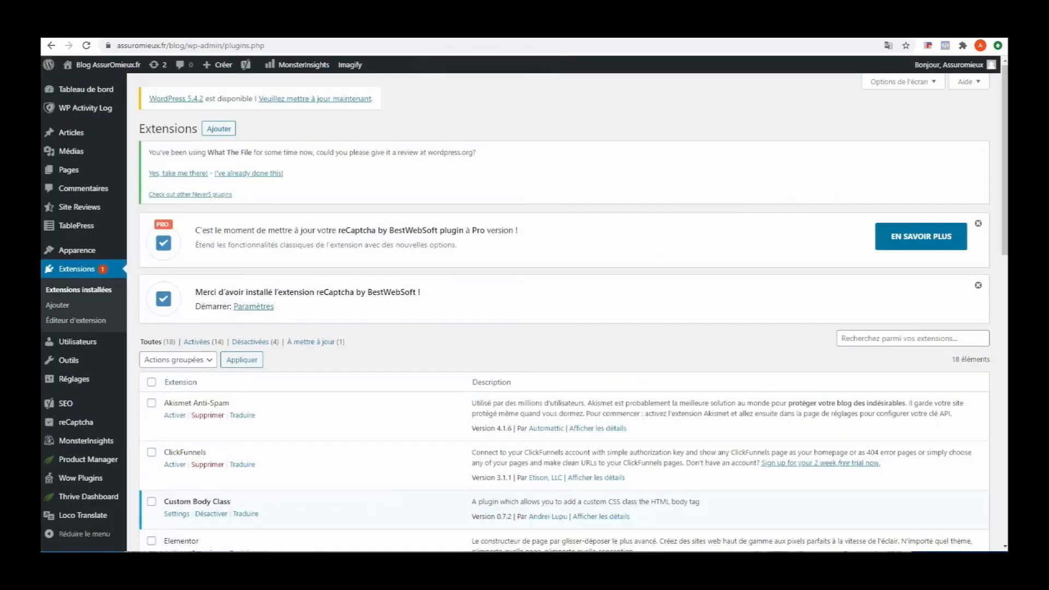
pyautogui.click(64, 306)
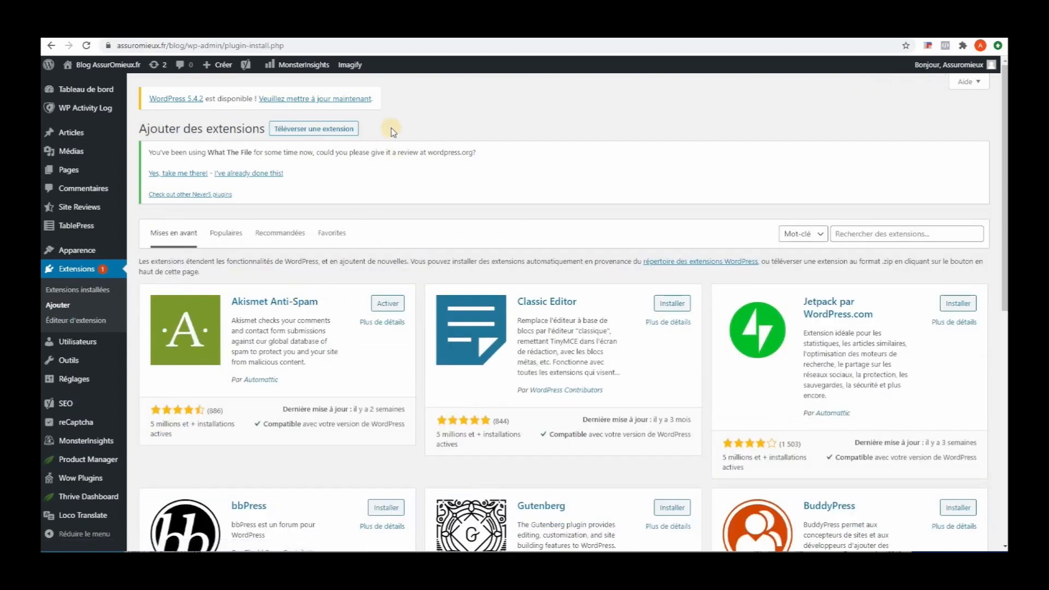
pyautogui.click(305, 129)
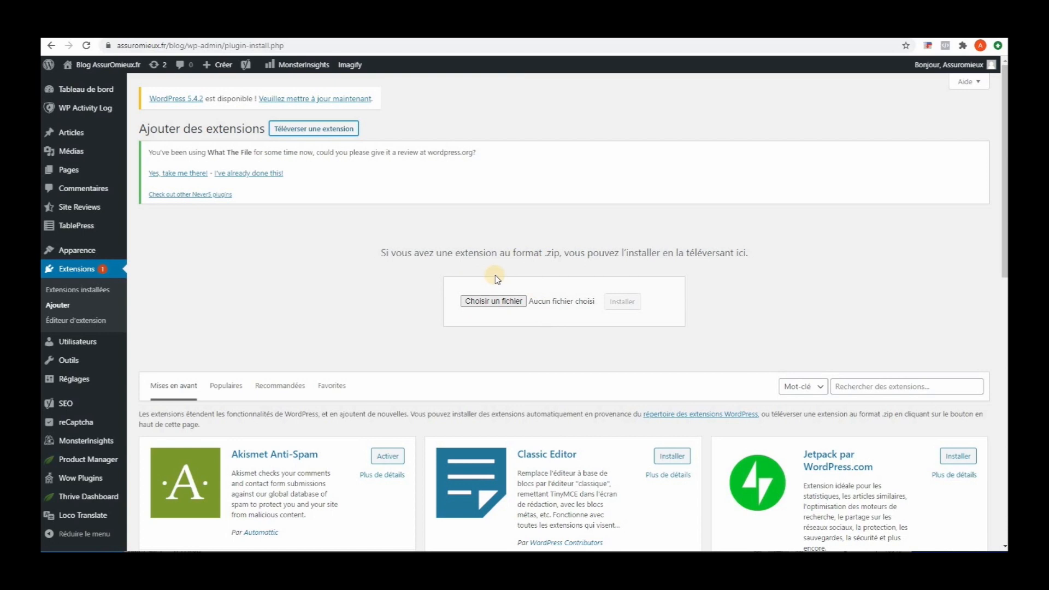
pyautogui.scroll(-1, 494, 278)
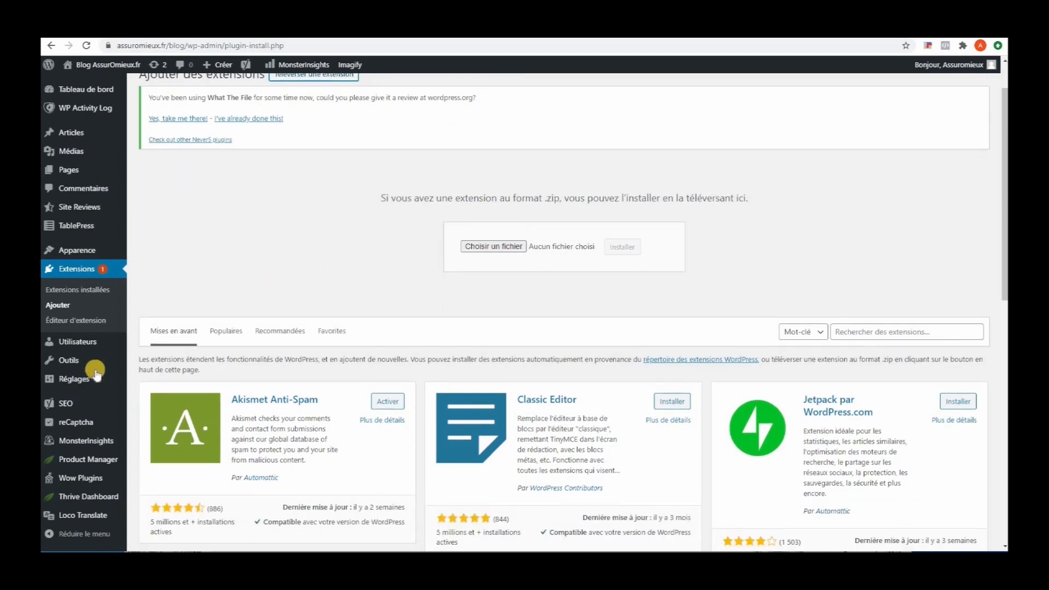
# - Open the Thrive Product Manager and review the plugins and themes offered for installation
pyautogui.click(90, 459)
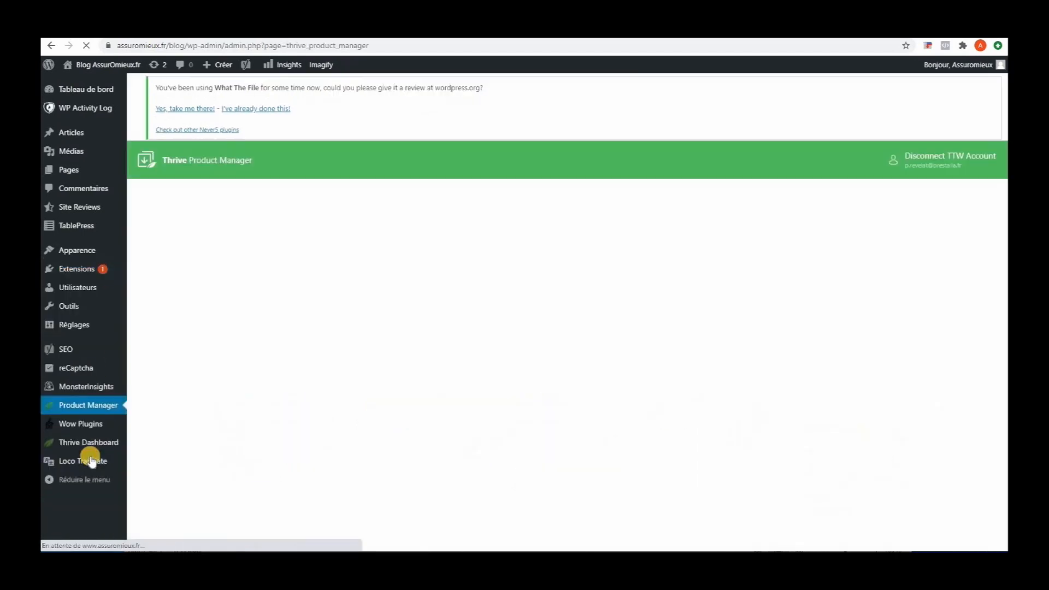
pyautogui.scroll(-2, 241, 251)
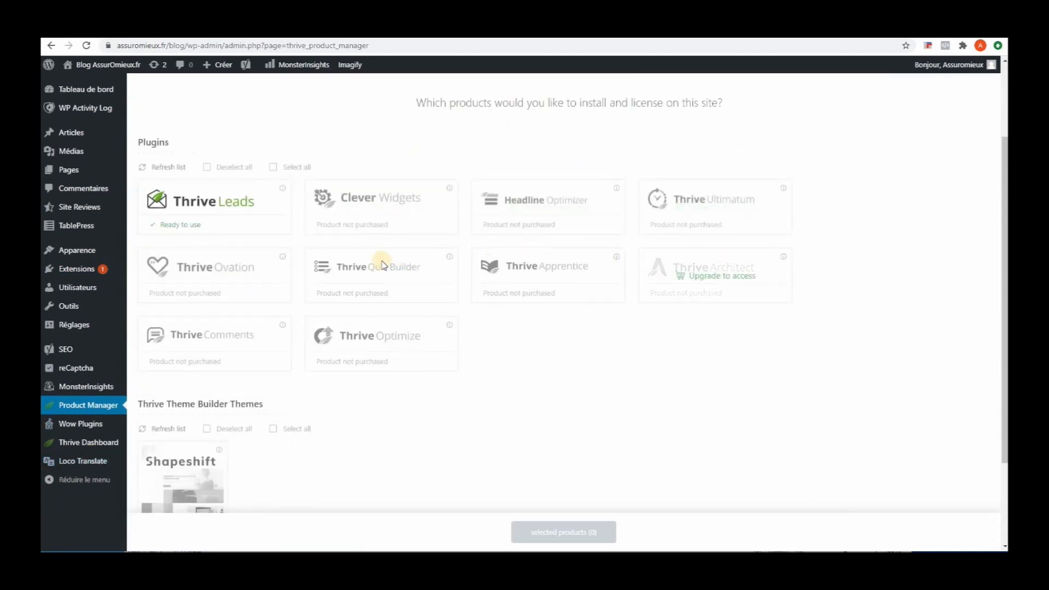
pyautogui.scroll(2, 527, 316)
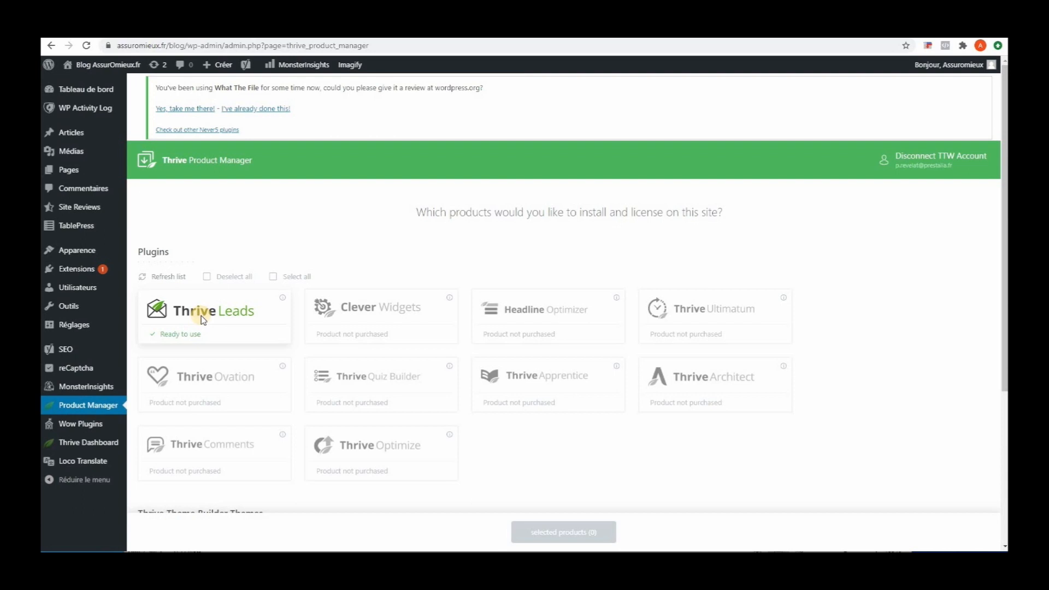
# - Open the Thrive Leads dashboard through the Thrive Dashboard
pyautogui.click(89, 443)
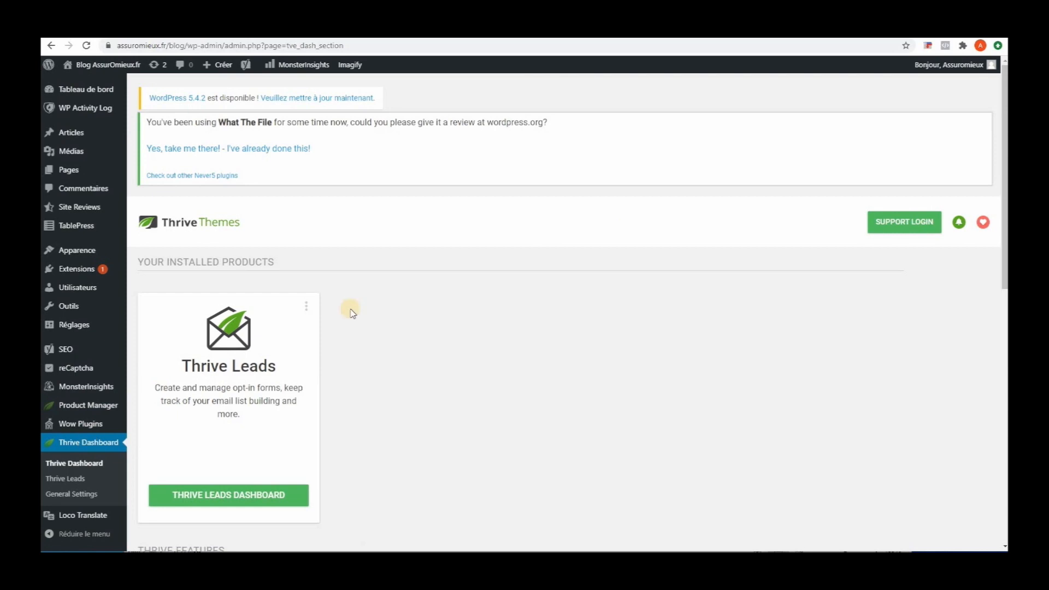
pyautogui.scroll(-2, 352, 313)
pyautogui.click(239, 384)
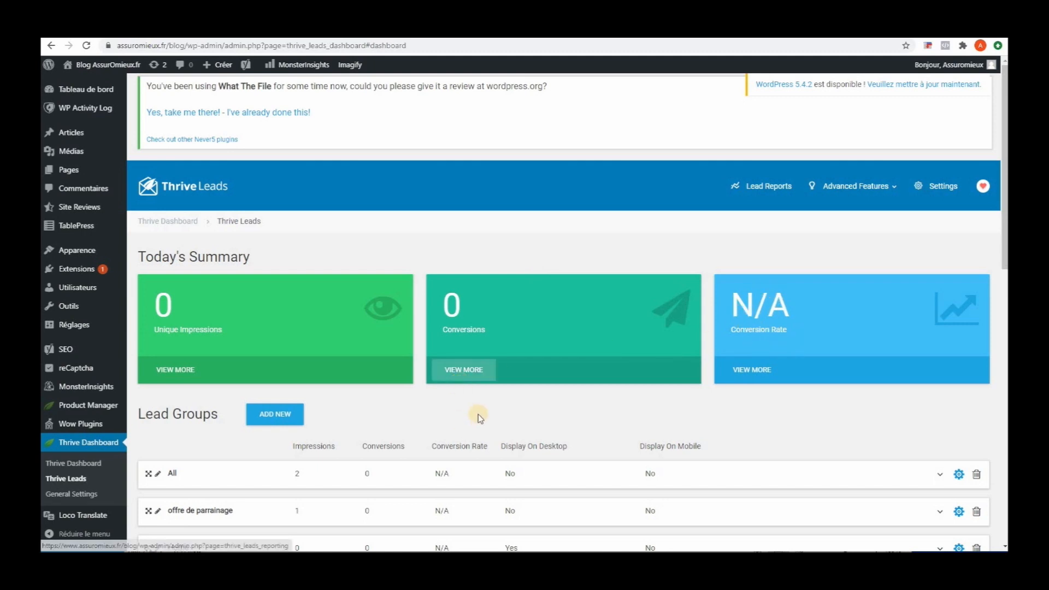
# - Examine the existing lead groups and expand the "test" group to view its opt-in forms
pyautogui.scroll(-3, 484, 410)
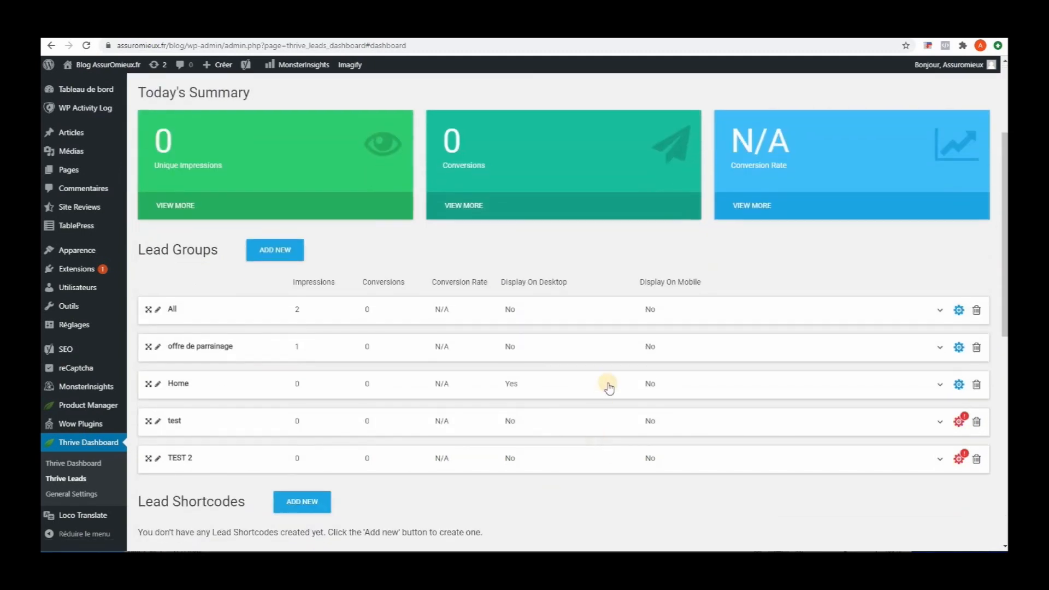
pyautogui.scroll(2, 607, 386)
pyautogui.scroll(-2, 605, 382)
pyautogui.click(307, 424)
pyautogui.scroll(-1, 328, 296)
pyautogui.scroll(1, 284, 251)
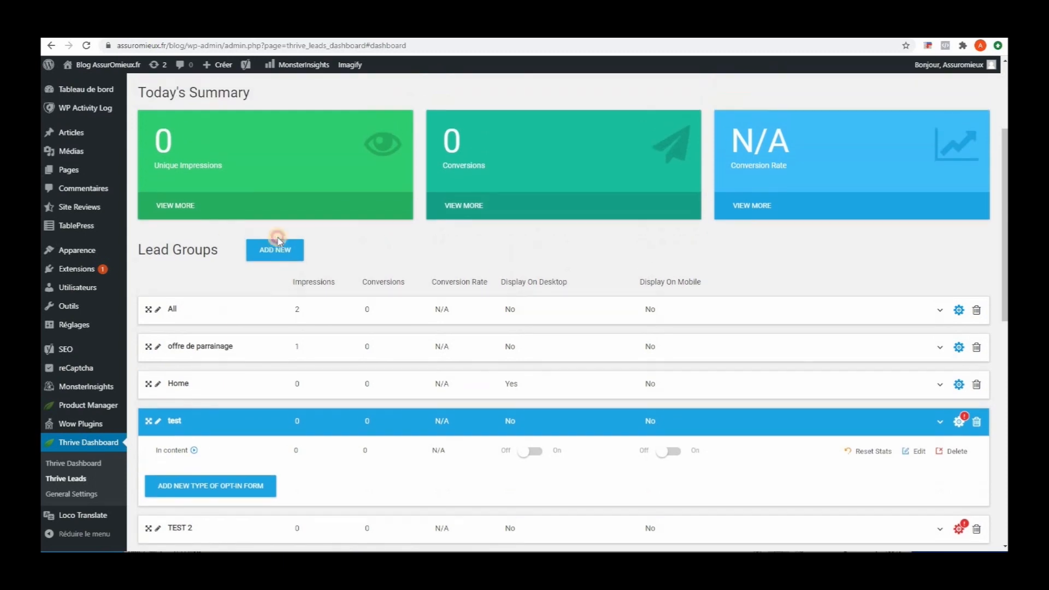
# - Create a new lead group named "test formation"
pyautogui.click(276, 247)
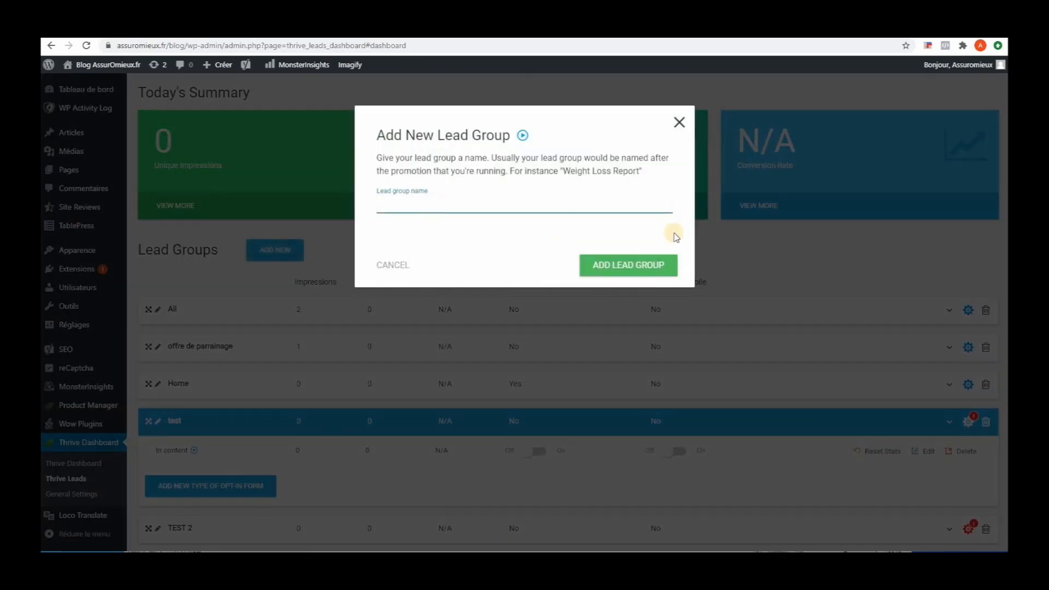
pyautogui.write('test formation')
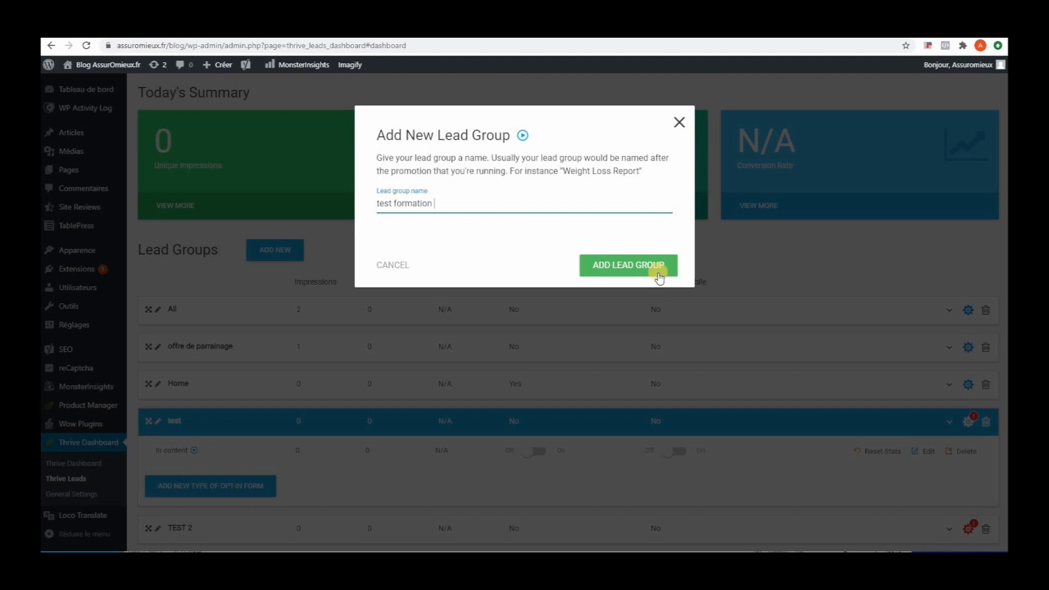
pyautogui.click(650, 266)
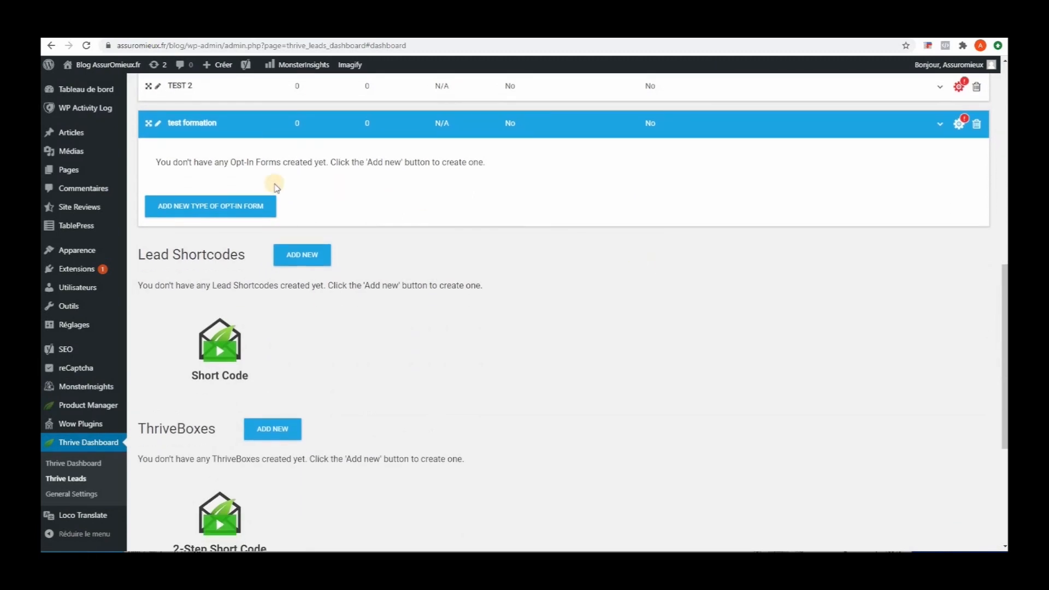
# - Add an In content opt-in form type to the test formation group and create a form named "test formation" in it
pyautogui.click(234, 205)
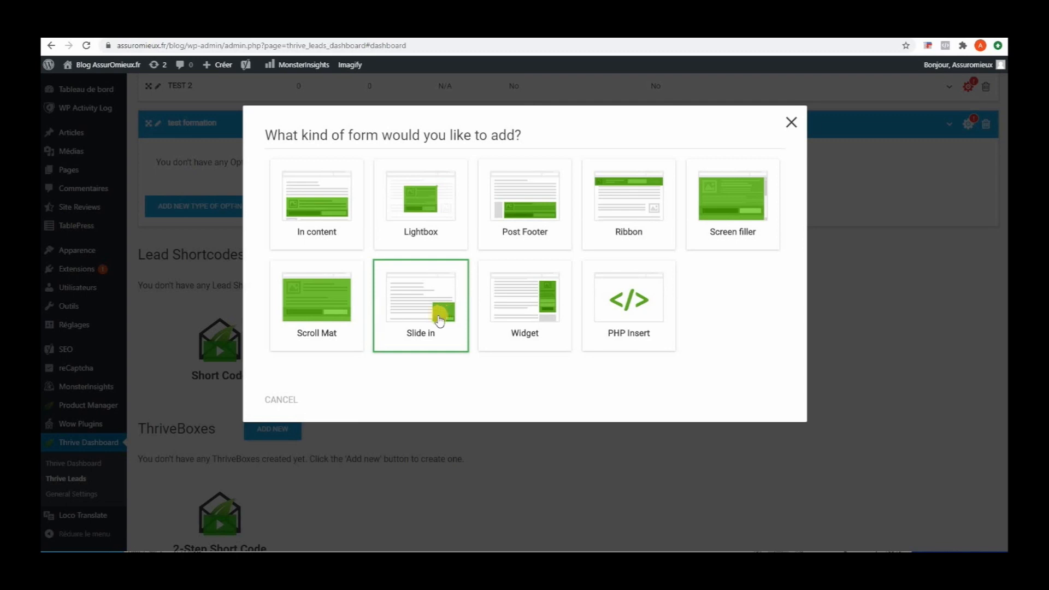
pyautogui.click(317, 203)
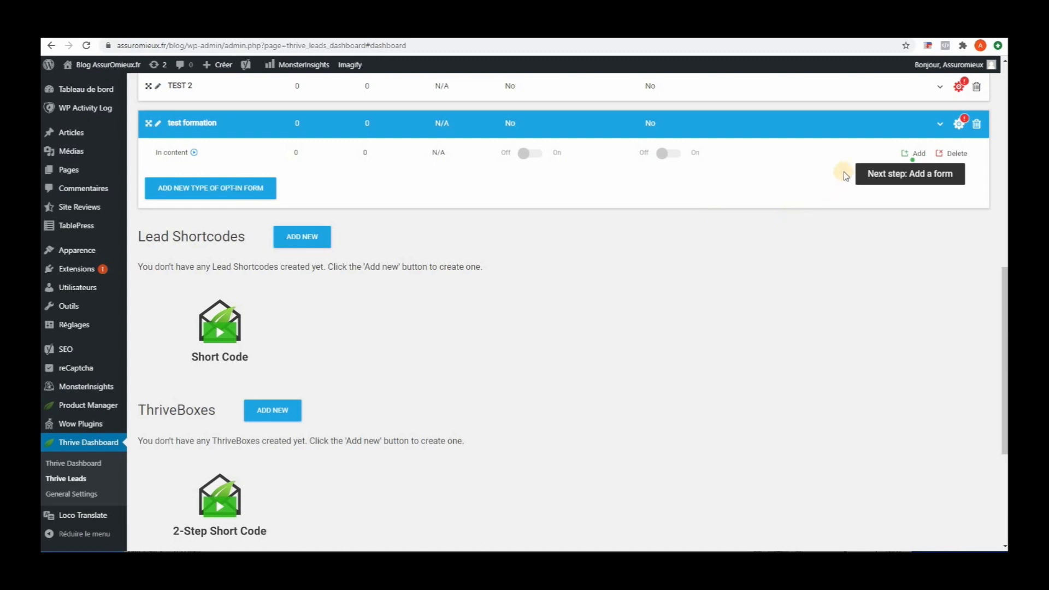
pyautogui.click(897, 174)
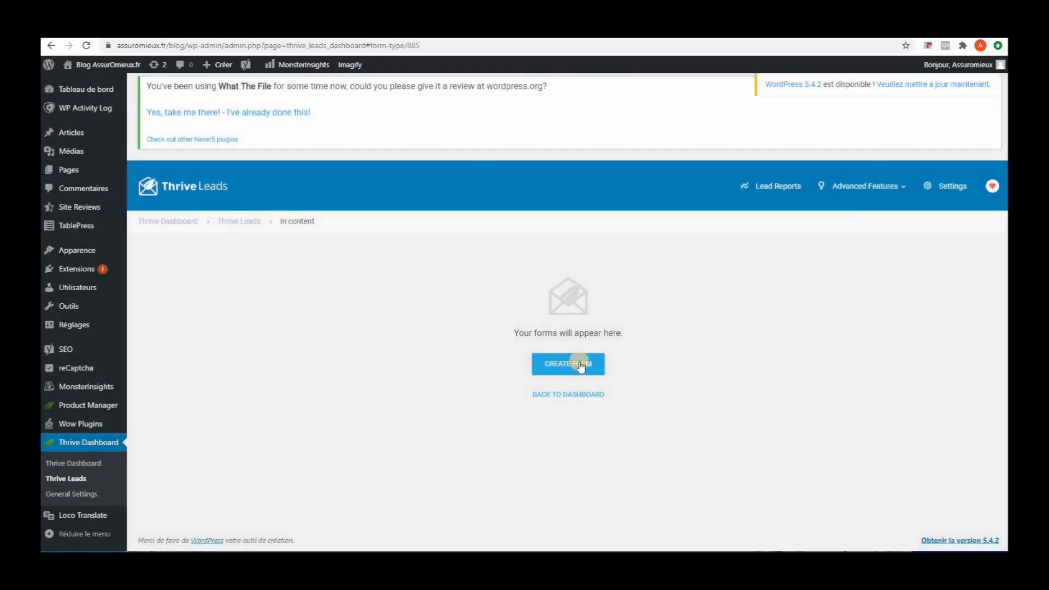
pyautogui.click(580, 365)
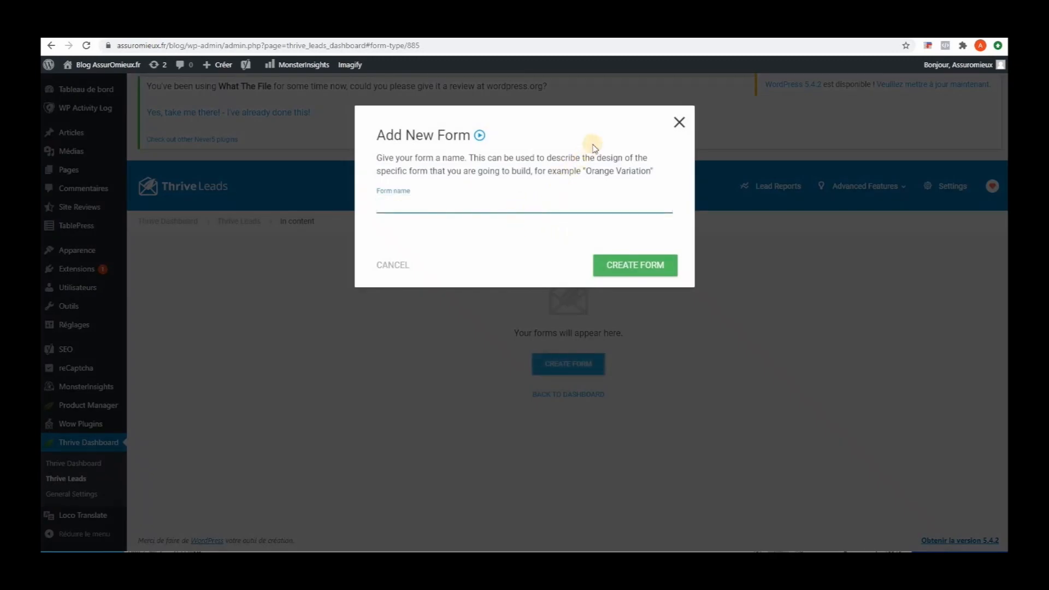
pyautogui.write('test formation')
pyautogui.click(629, 265)
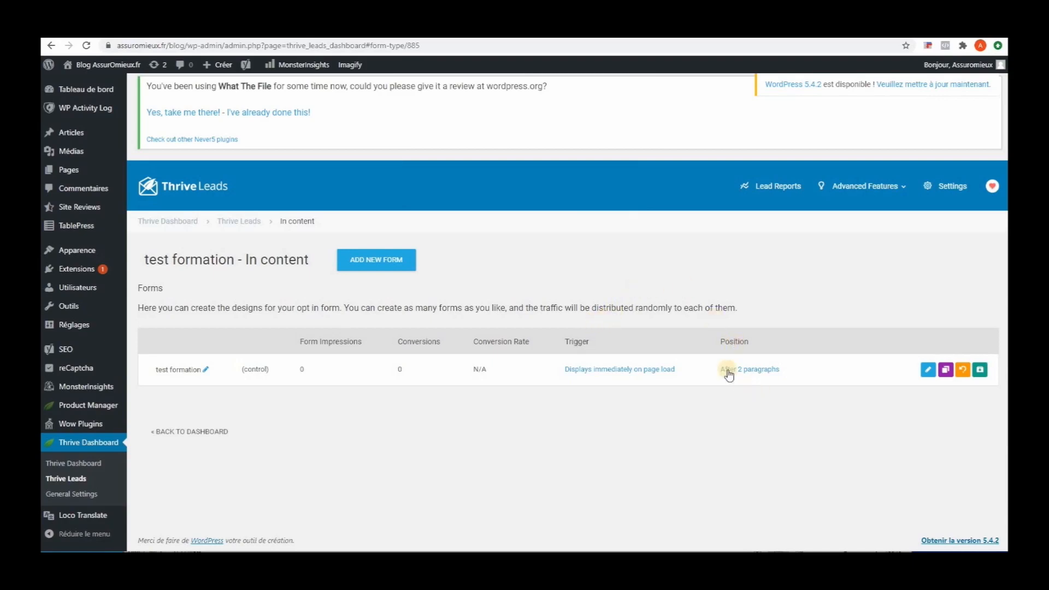
# - Set the test formation form's position to show after 1 paragraph and save it
pyautogui.click(750, 370)
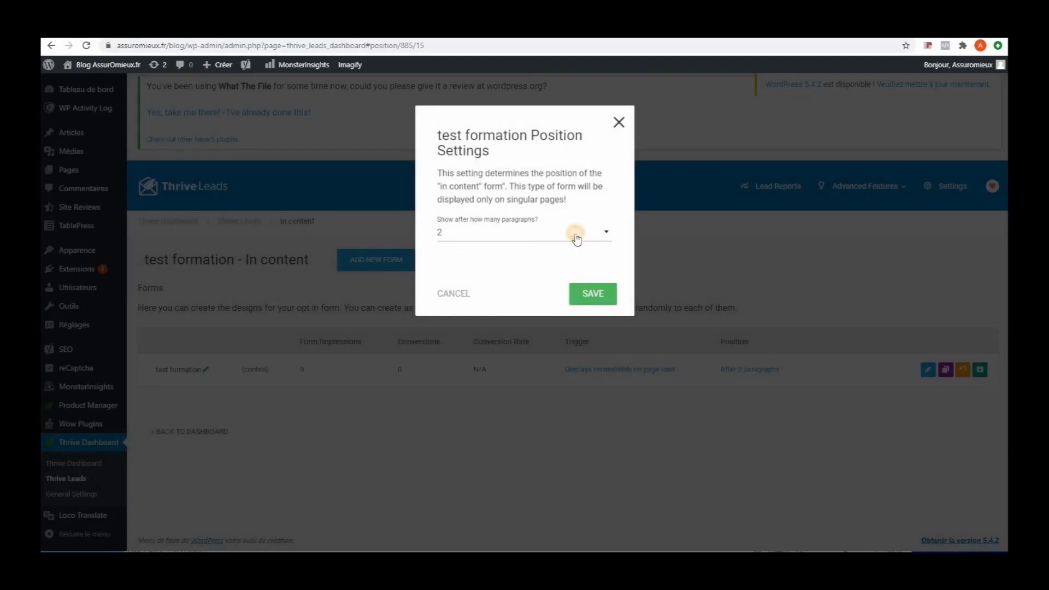
pyautogui.click(576, 237)
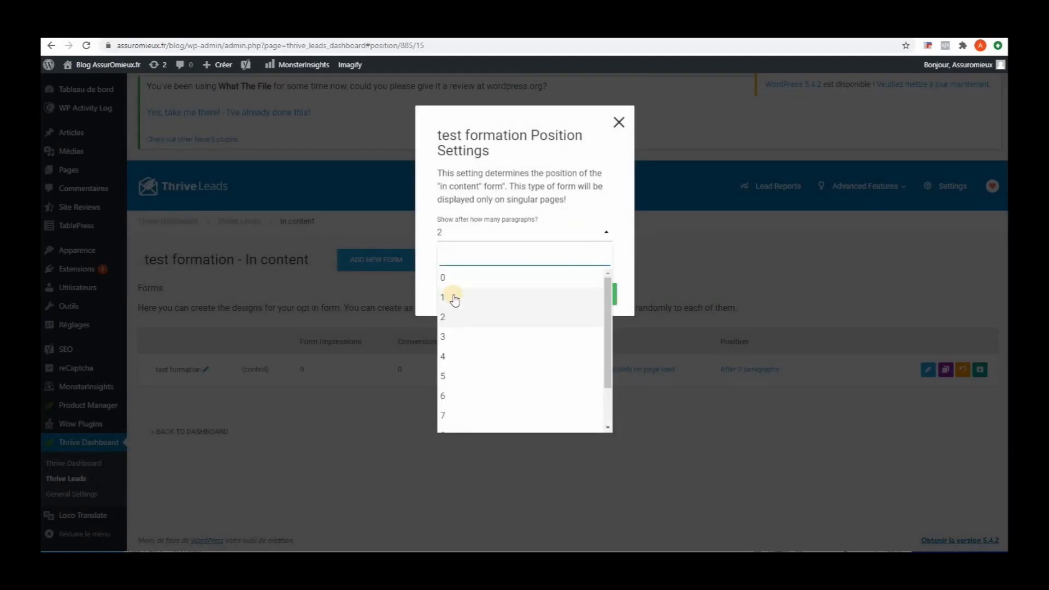
pyautogui.click(481, 295)
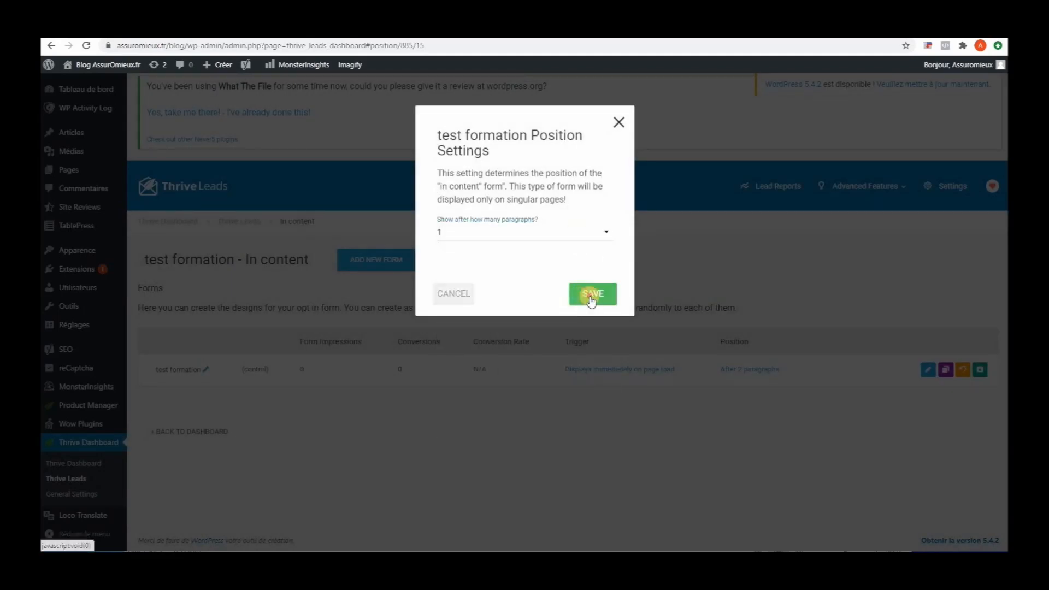
pyautogui.click(589, 294)
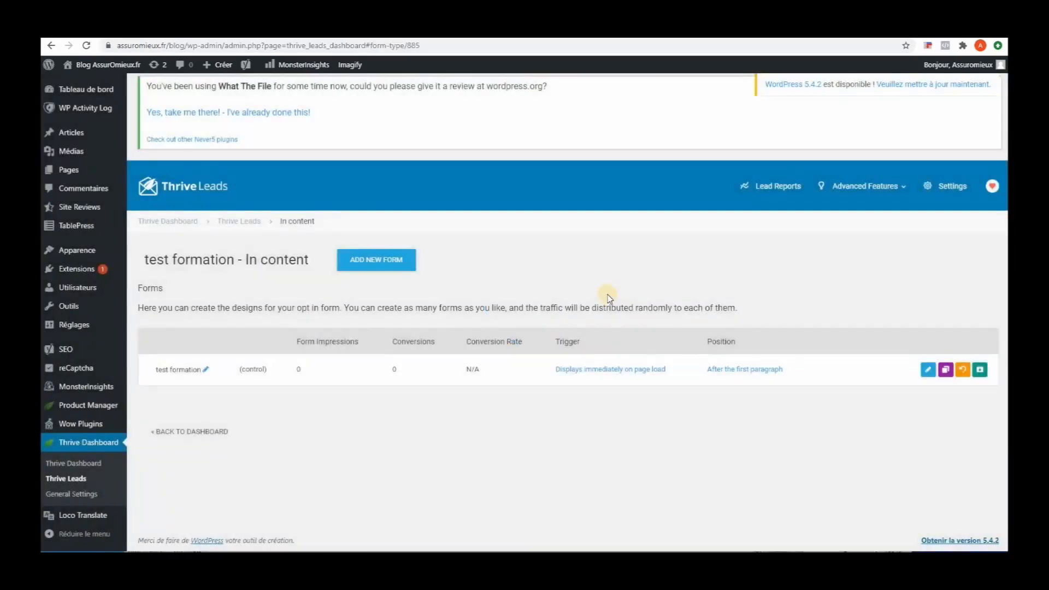
# - Check the form's trigger options and save the trigger as Show on page load
pyautogui.click(610, 371)
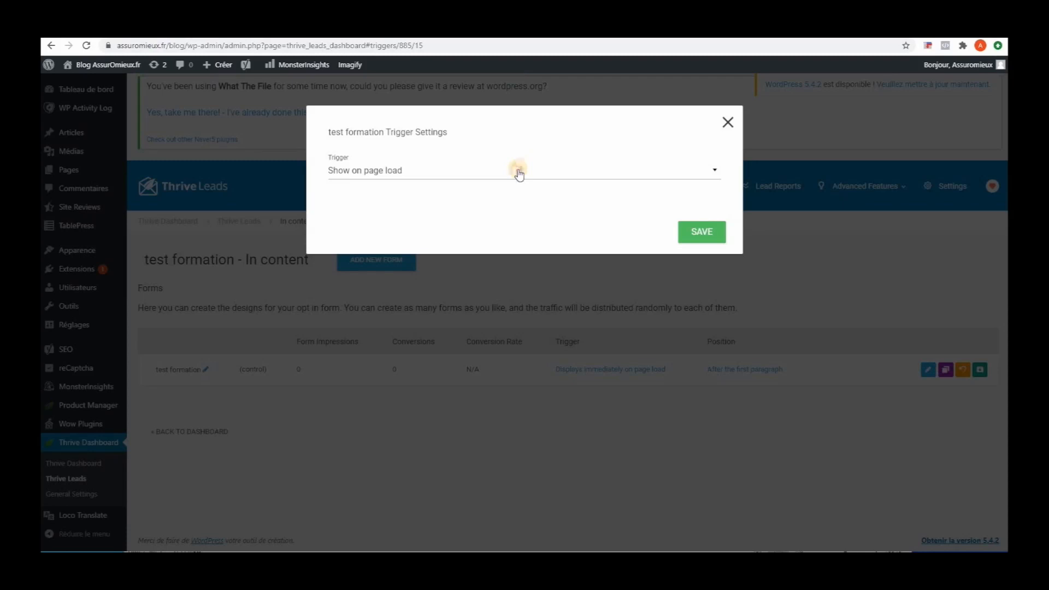
pyautogui.click(519, 174)
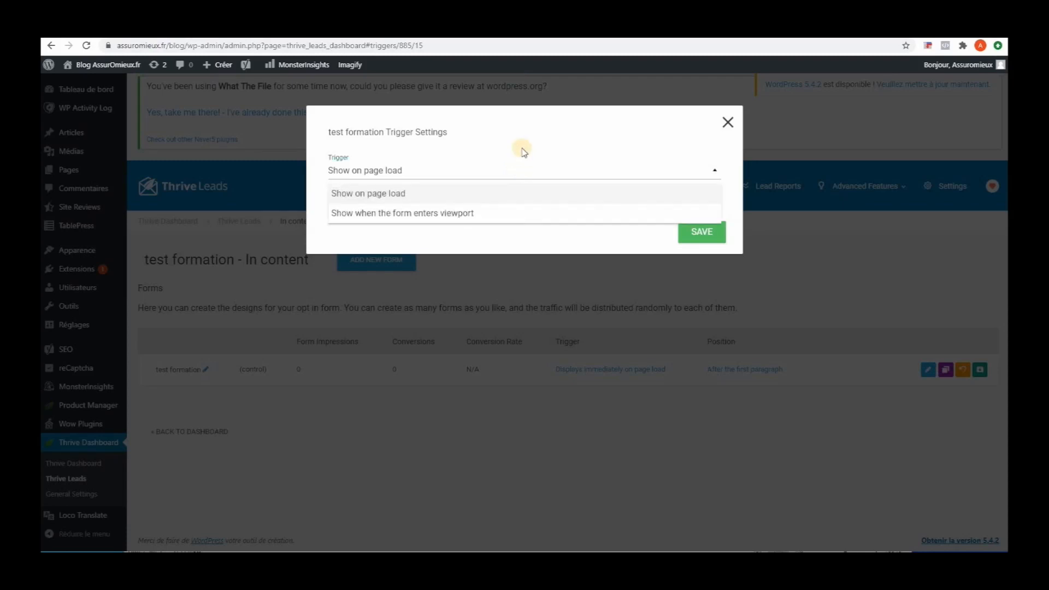
pyautogui.click(703, 233)
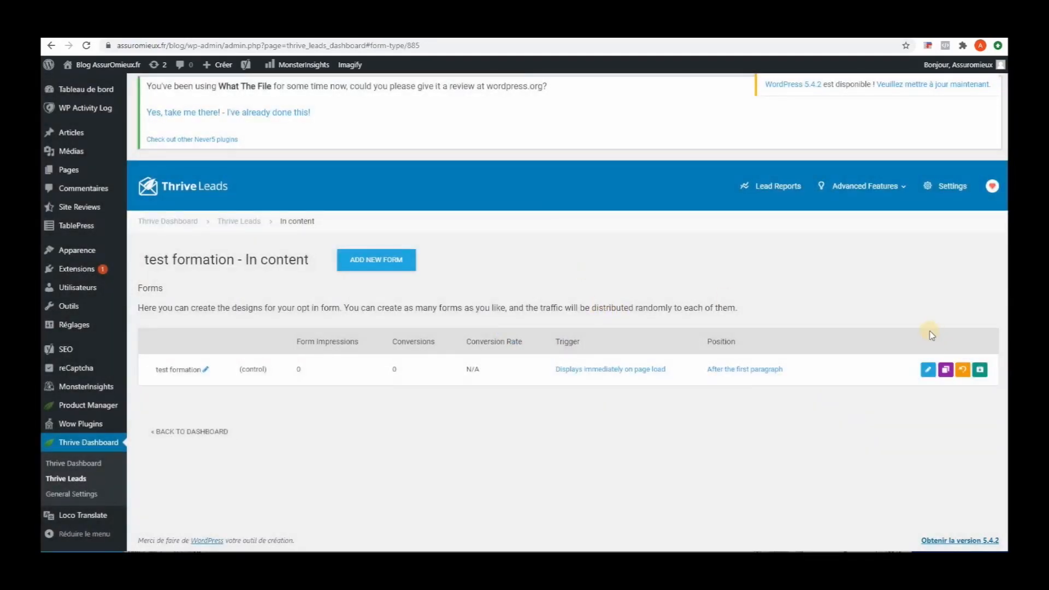
# - Open the test formation form's design editor and apply the "Personal brand V1 2-step" template
pyautogui.click(928, 371)
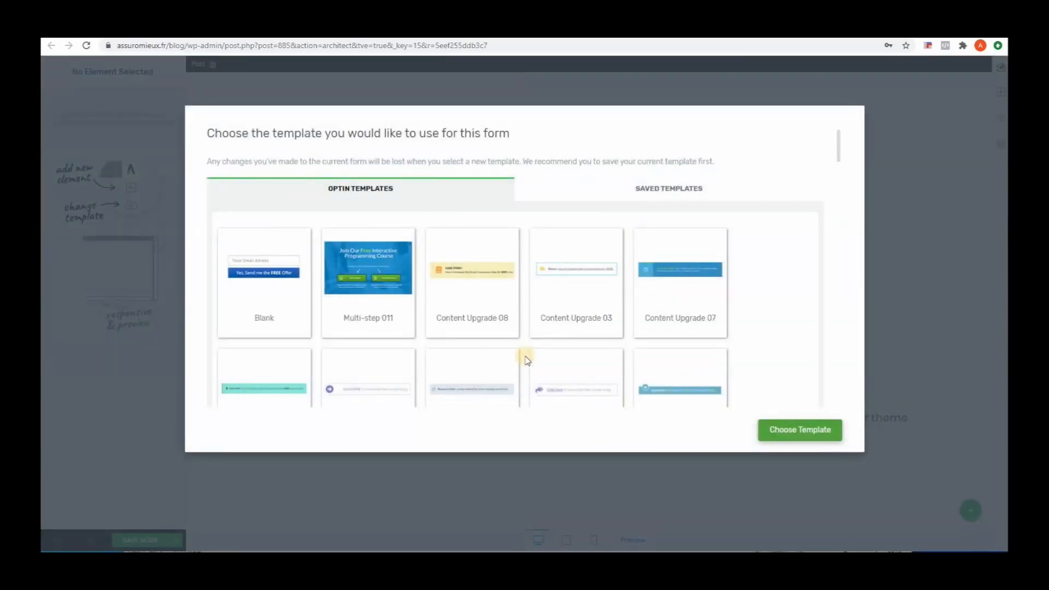
pyautogui.scroll(-1, 548, 245)
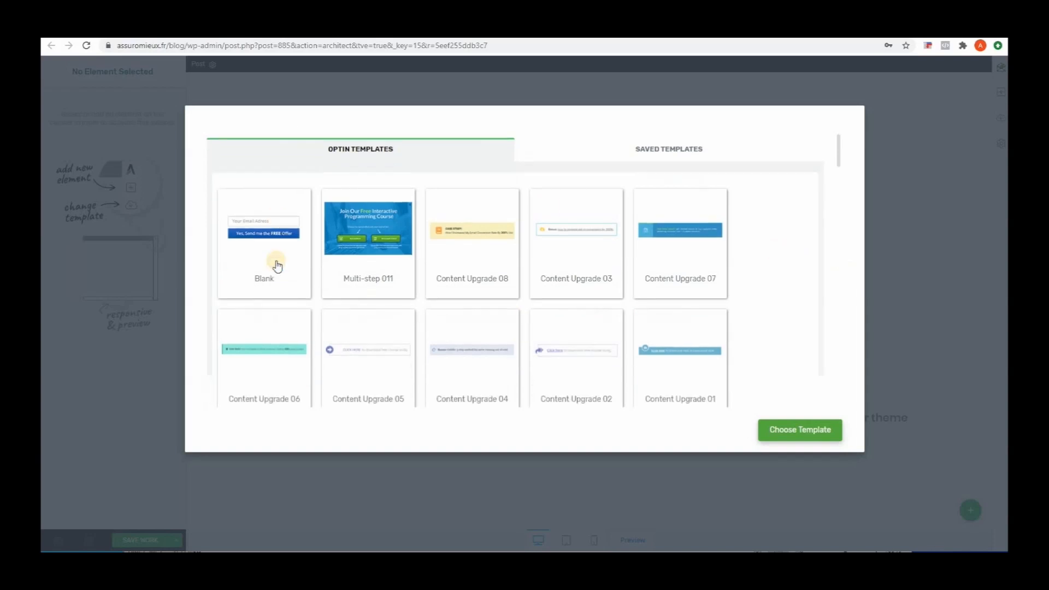
pyautogui.scroll(-3, 415, 295)
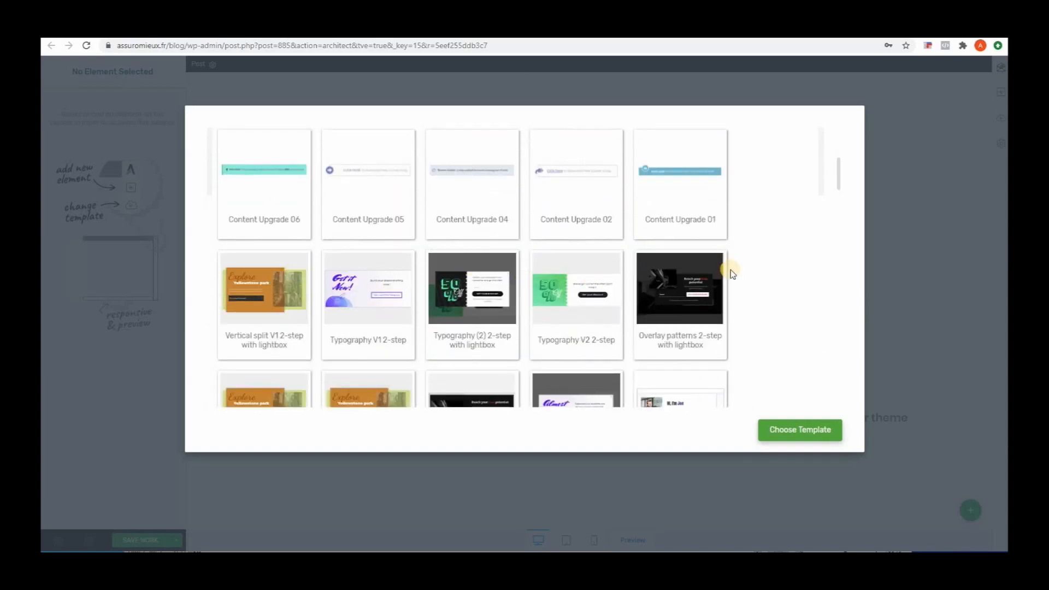
pyautogui.scroll(-4, 732, 273)
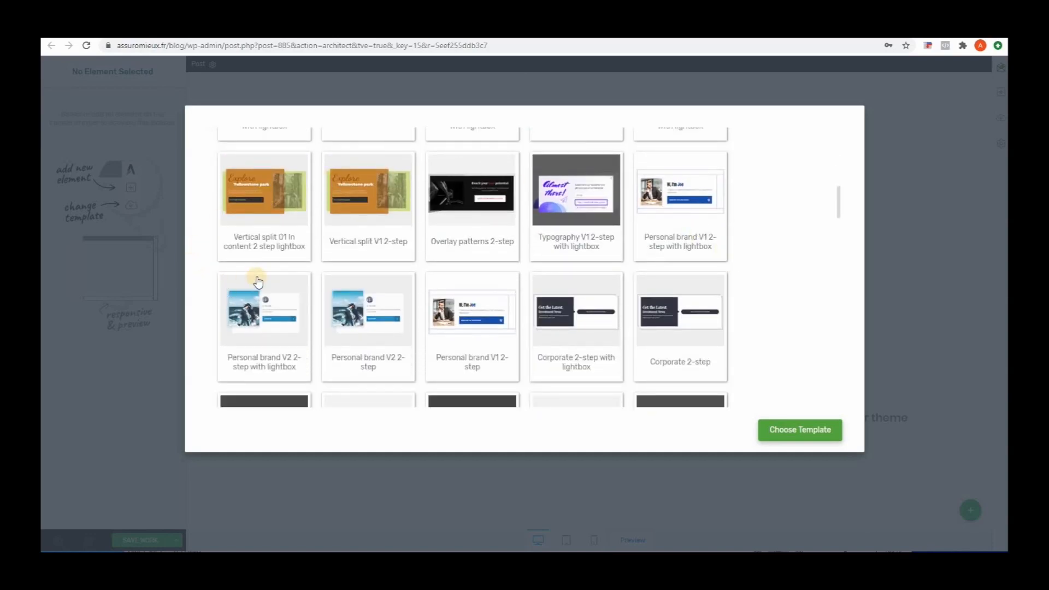
pyautogui.click(468, 335)
pyautogui.click(803, 430)
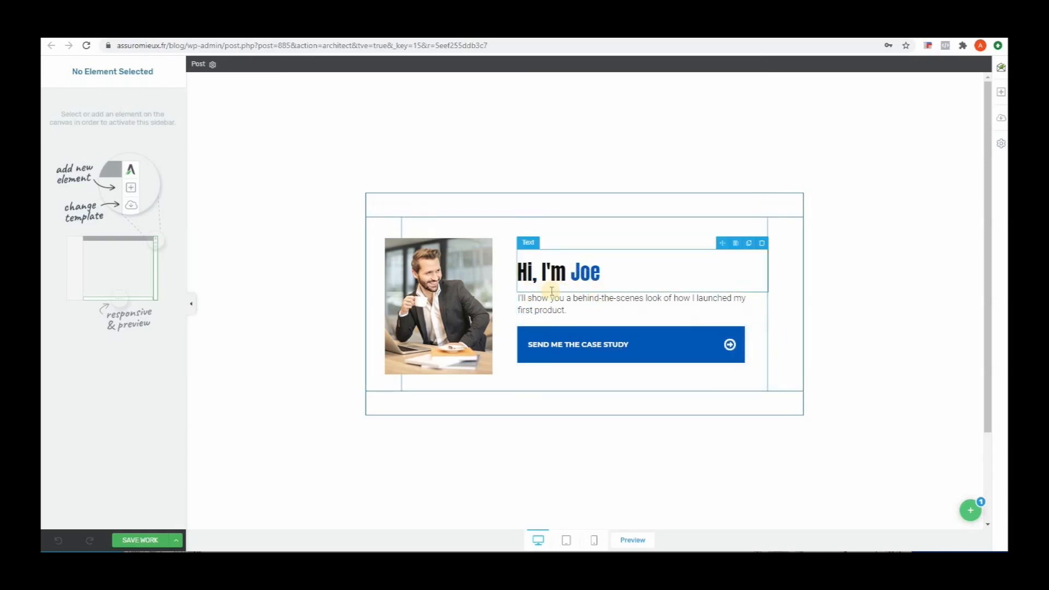
# - Replace the "Hi, I'm Joe" heading with "Une offre unique à ne pas manquer !"
pyautogui.tripleClick(605, 274)
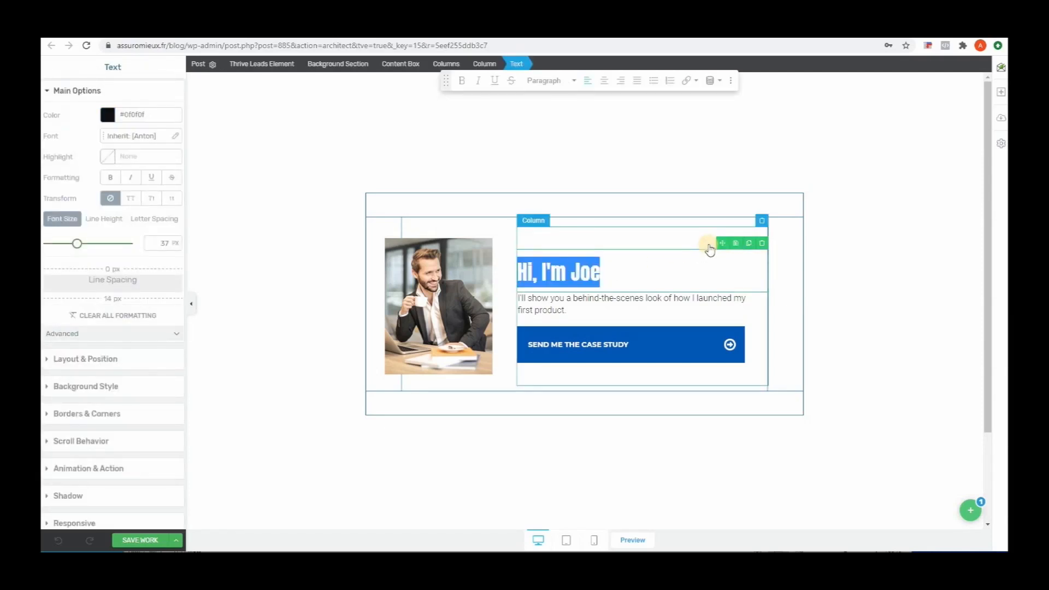
pyautogui.write('Une of')
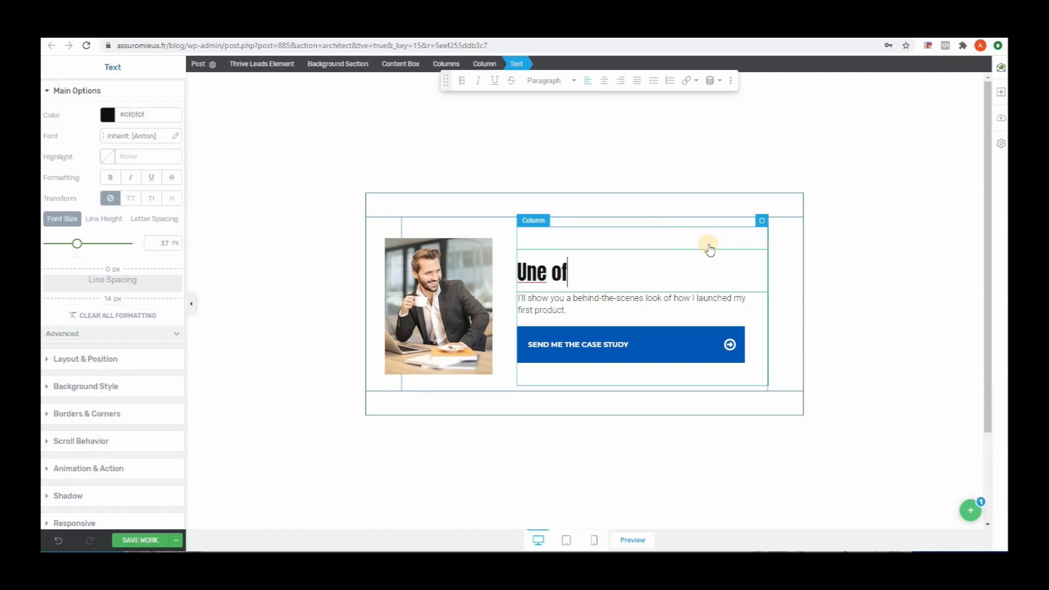
pyautogui.write('fre uniq')
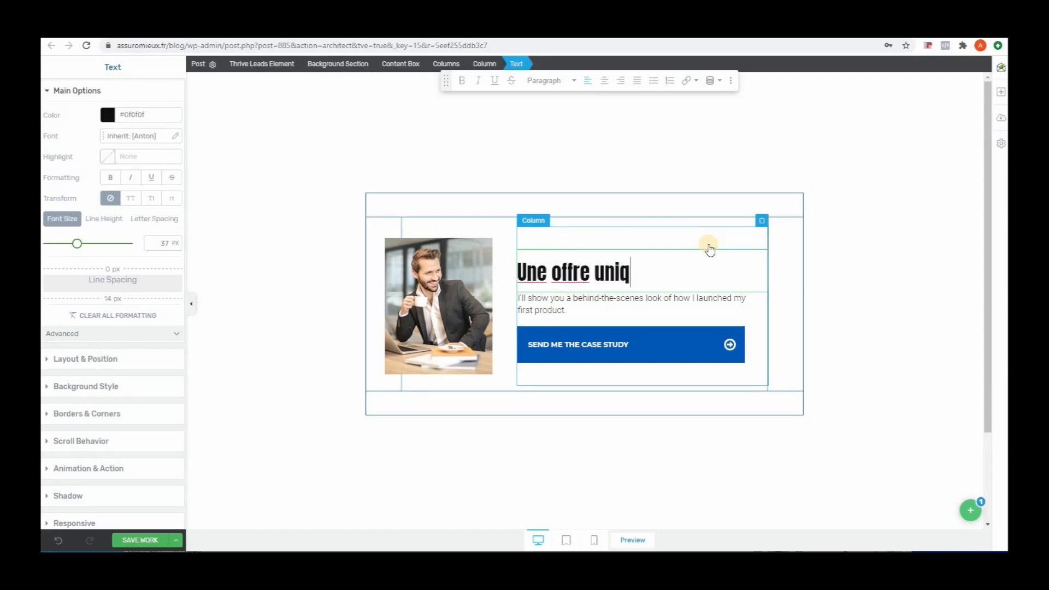
pyautogui.write('ue à ne pas m')
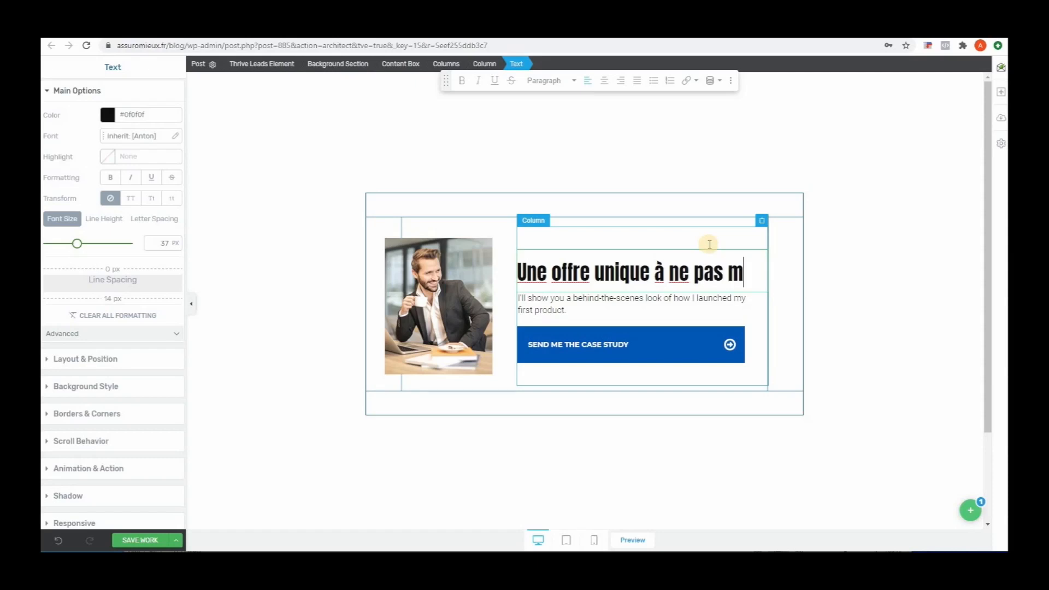
pyautogui.write('anquer !')
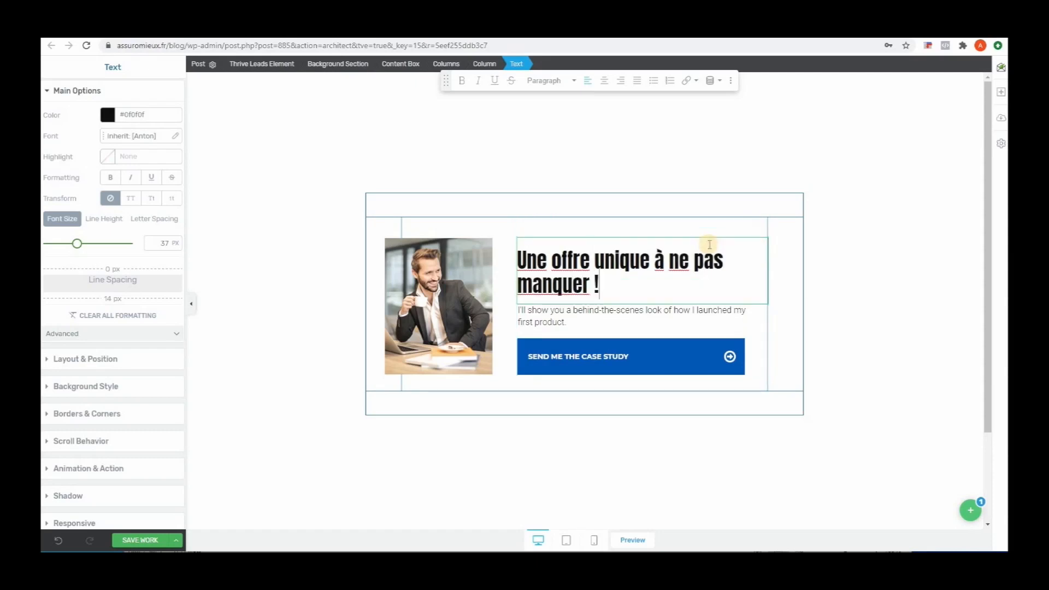
# - Try centre and left alignment on the whole heading, and set it to justified
pyautogui.moveTo(605, 284); pyautogui.dragTo(516, 210)
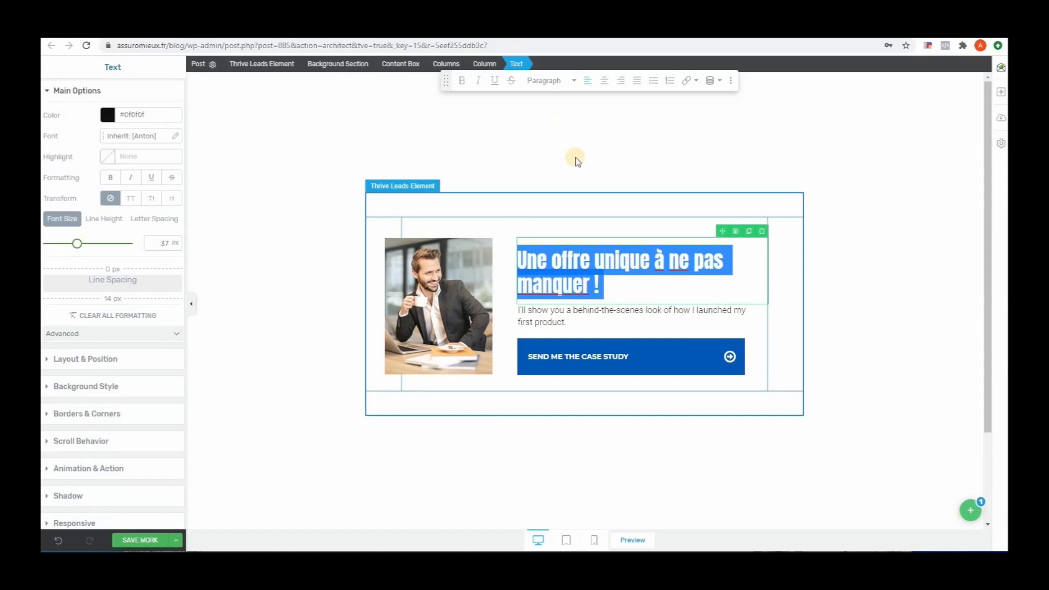
pyautogui.click(603, 82)
pyautogui.click(589, 82)
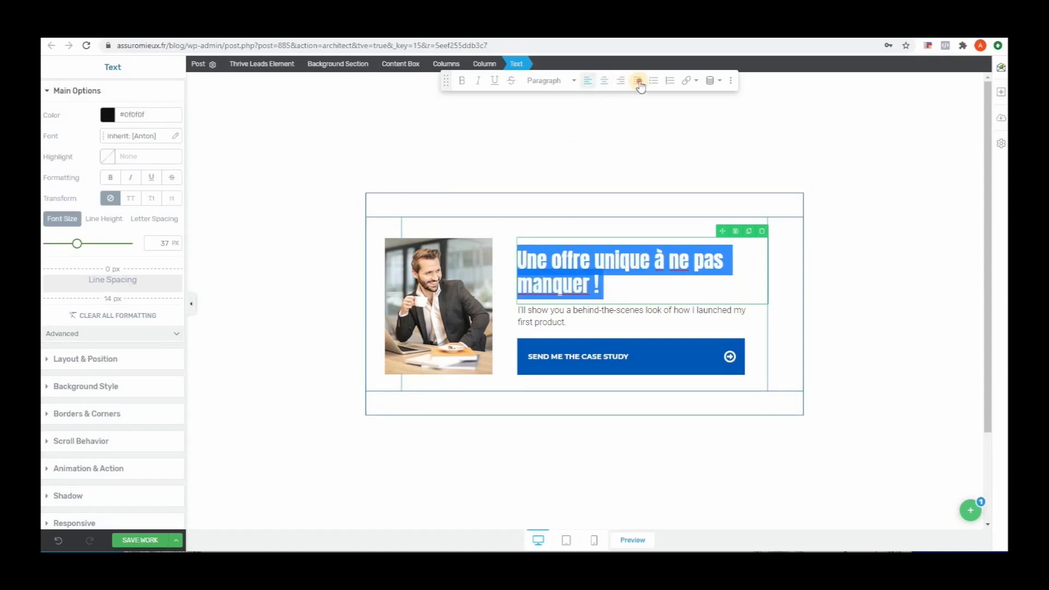
pyautogui.click(637, 81)
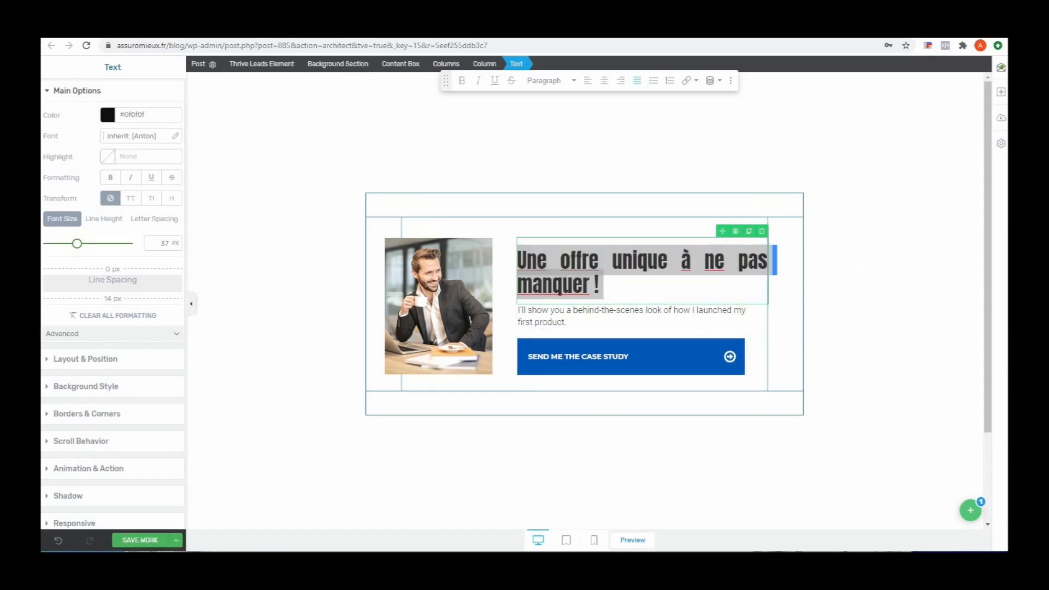
# - Replace the text under the heading with "Si je vous disais que vous pouviez gagner de l'argent en souscrivant une assurance décennale ?"
pyautogui.click(668, 317)
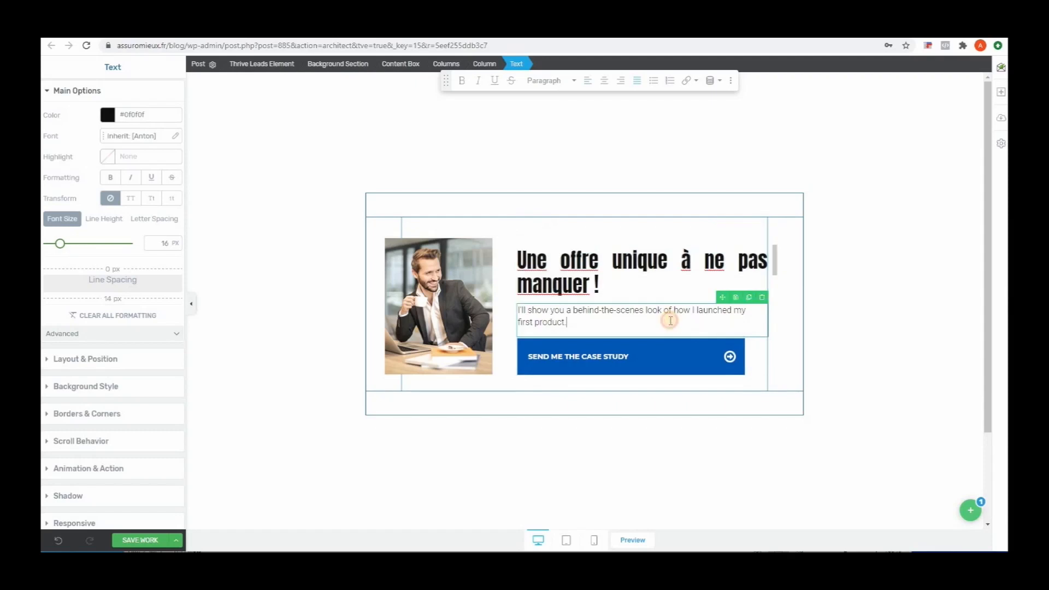
pyautogui.tripleClick(670, 321)
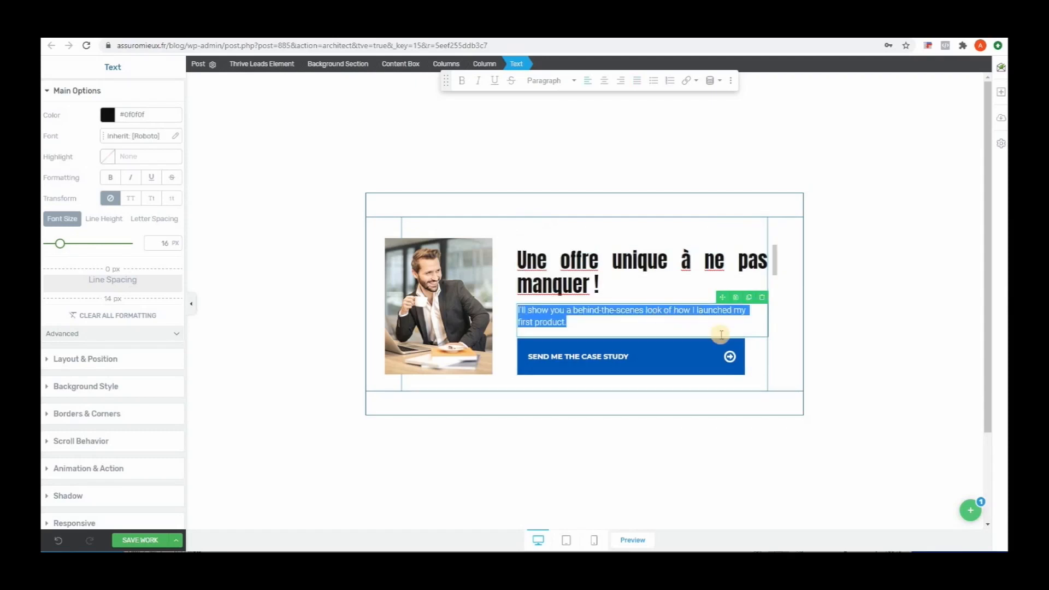
pyautogui.press('BackSpace')
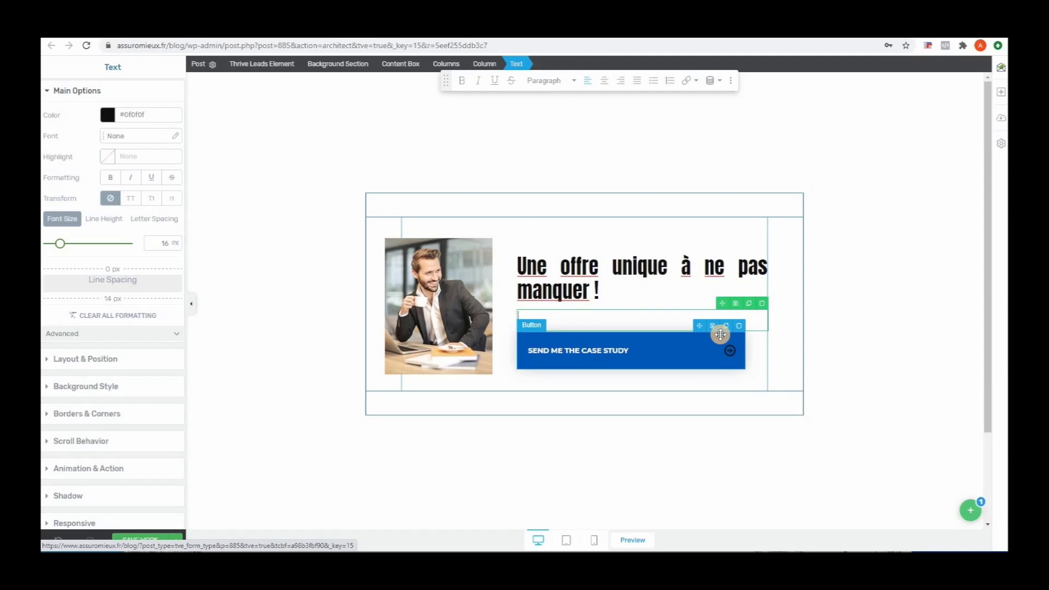
pyautogui.write('S')
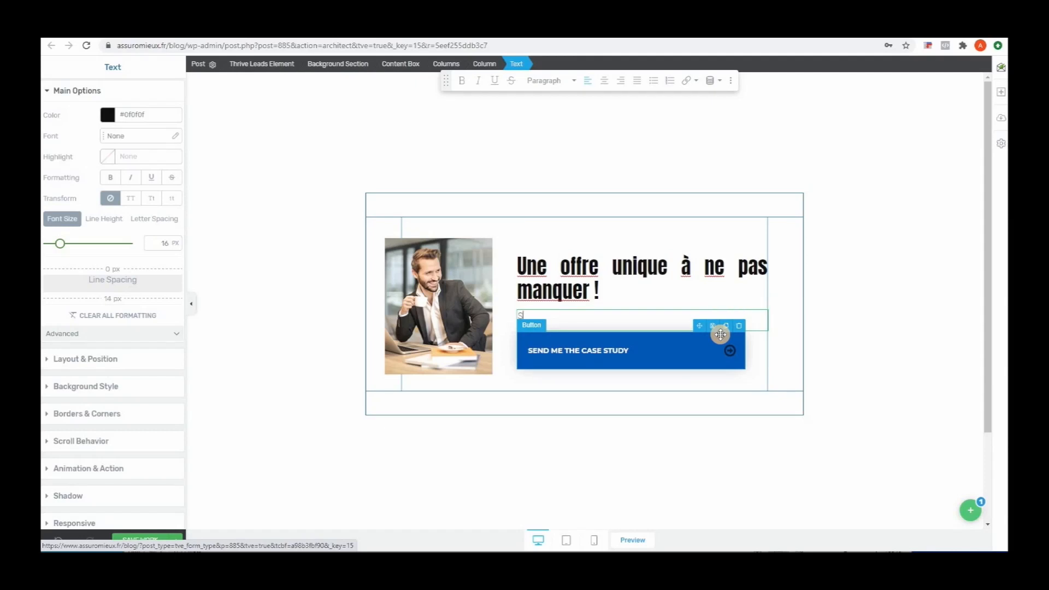
pyautogui.write('i')
pyautogui.write(' l')
pyautogui.write('e vous disais que v')
pyautogui.write('ous')
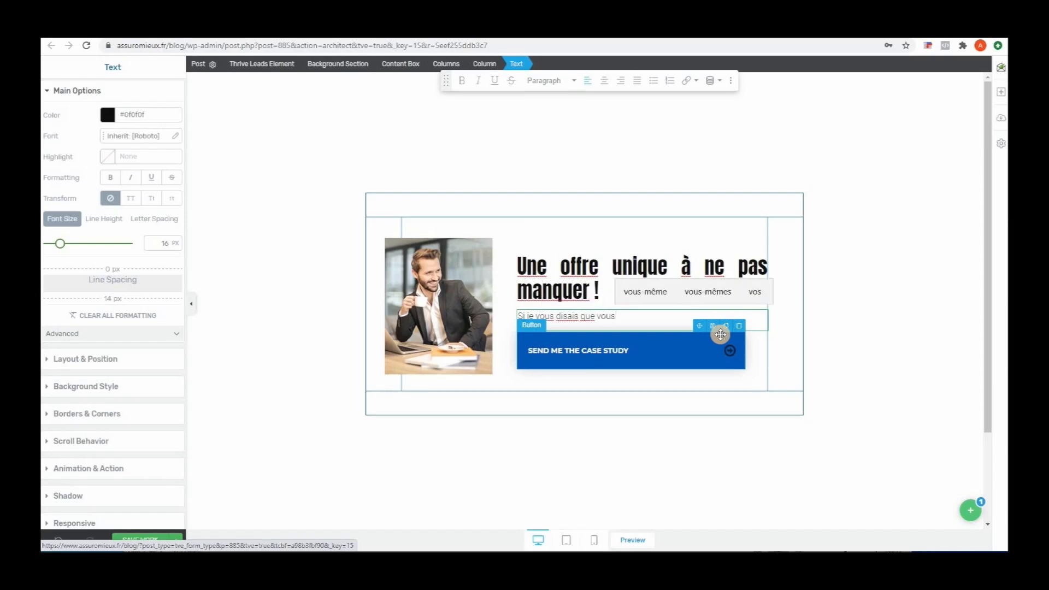
pyautogui.write(' pouviez ')
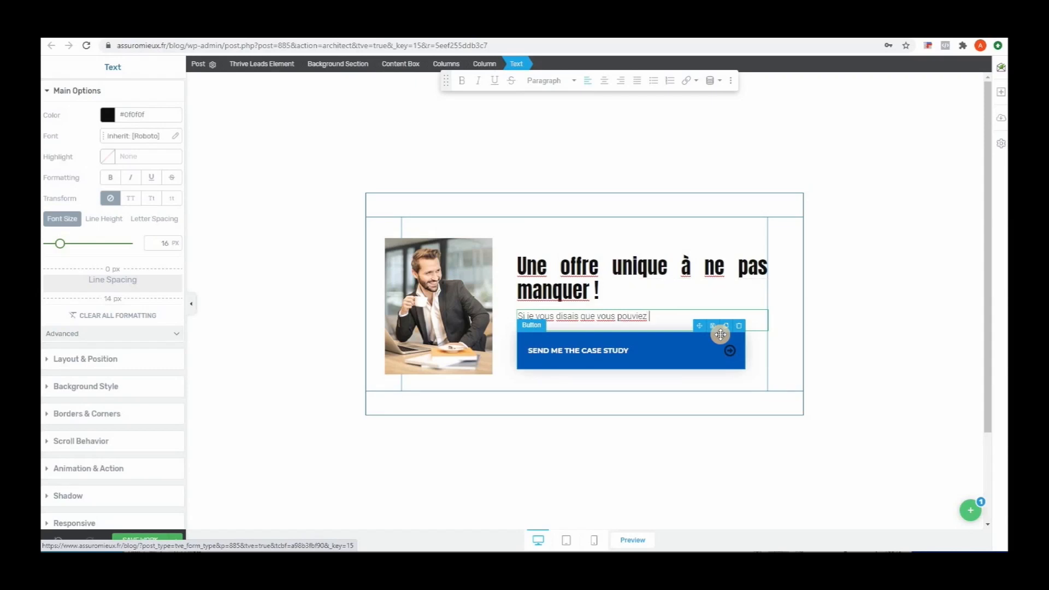
pyautogui.write("gagner de l'ar")
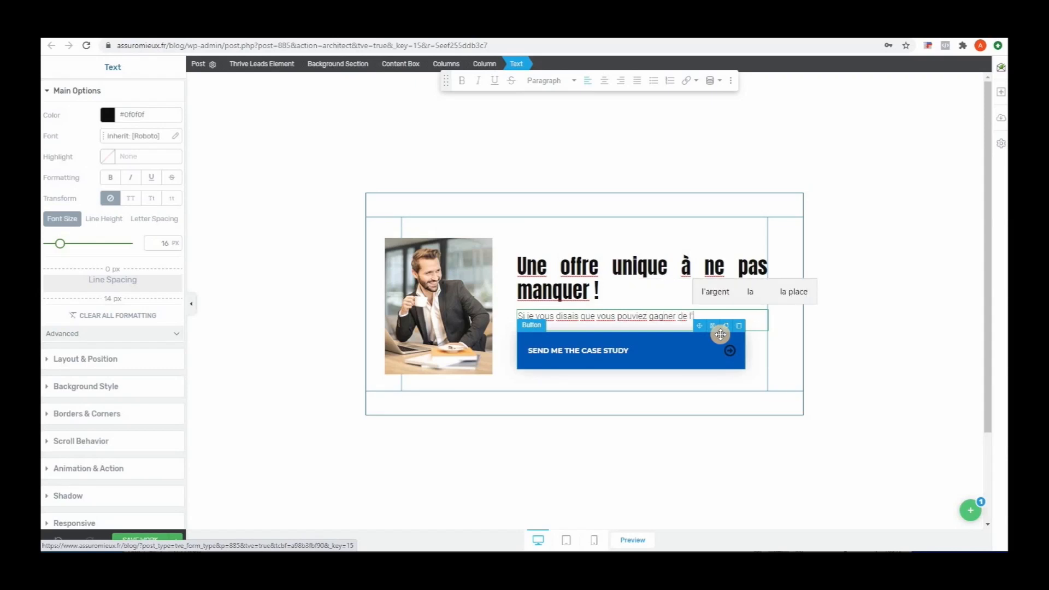
pyautogui.write('gent')
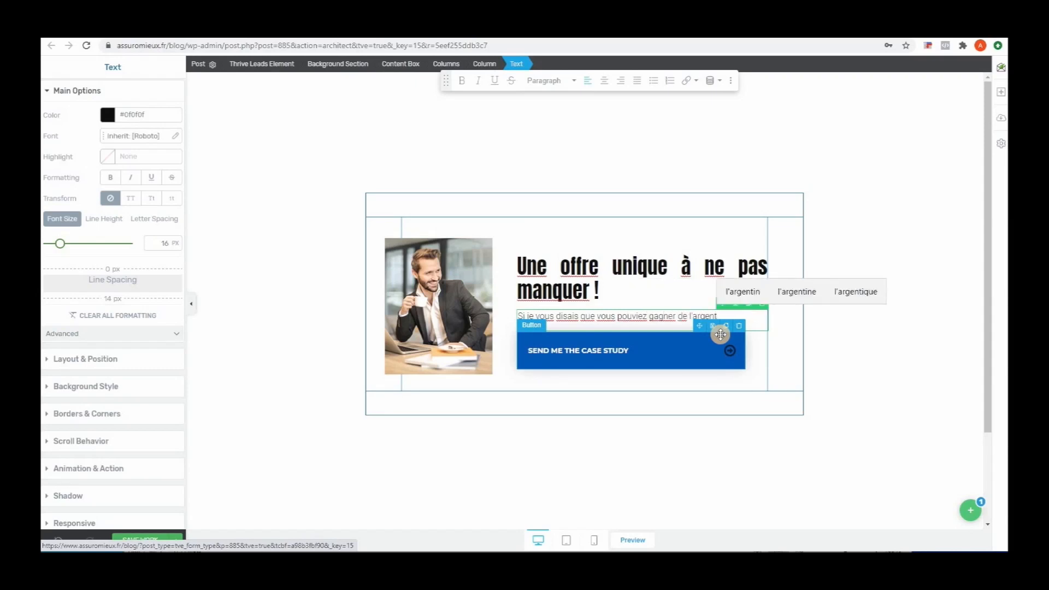
pyautogui.write(' en')
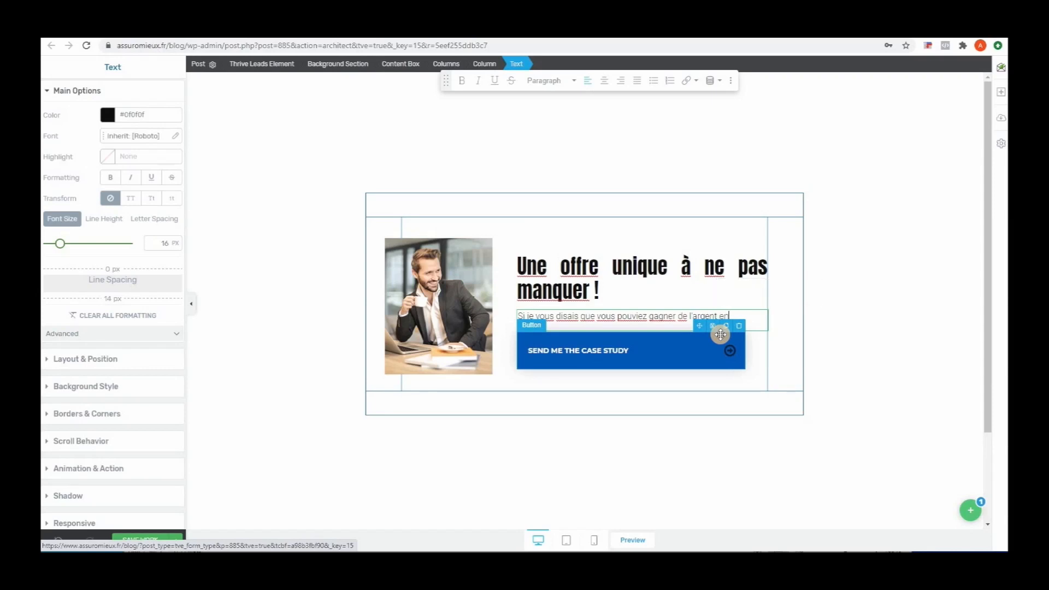
pyautogui.write(' souscrivant ')
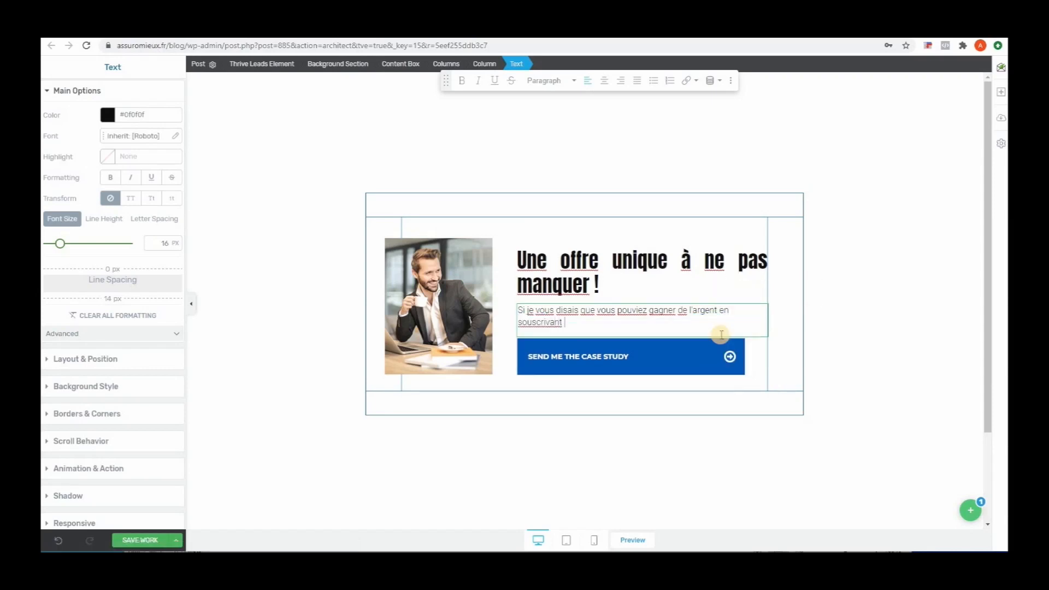
pyautogui.write('une assurance décennale ?')
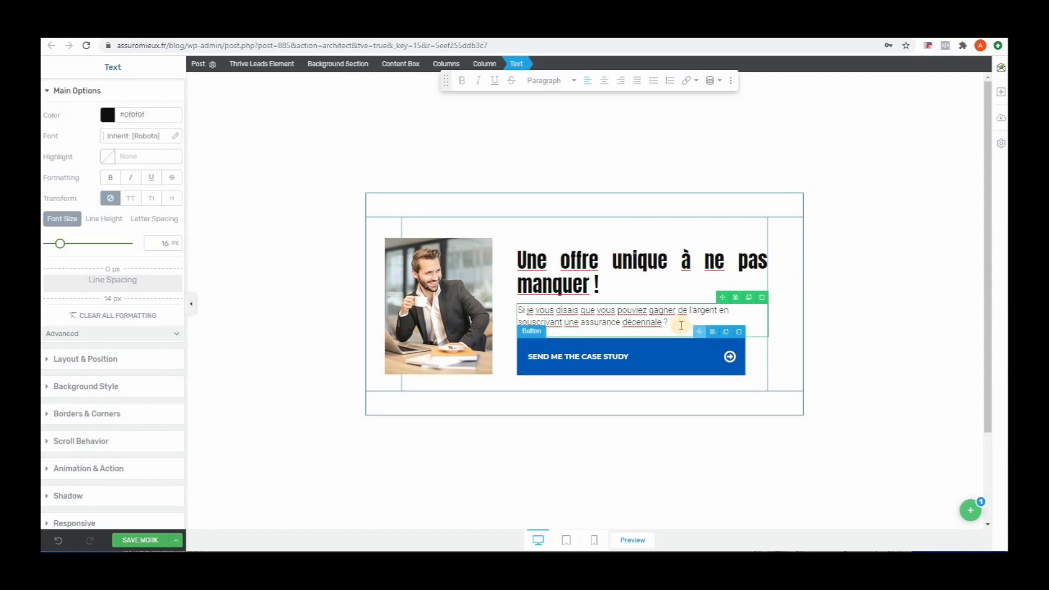
# - Paste a second paragraph without its bullet and edit it to "Profitez de l'offre de parrainage et récoltez 100 euros sur chaque client amené !"
pyautogui.press('Return')
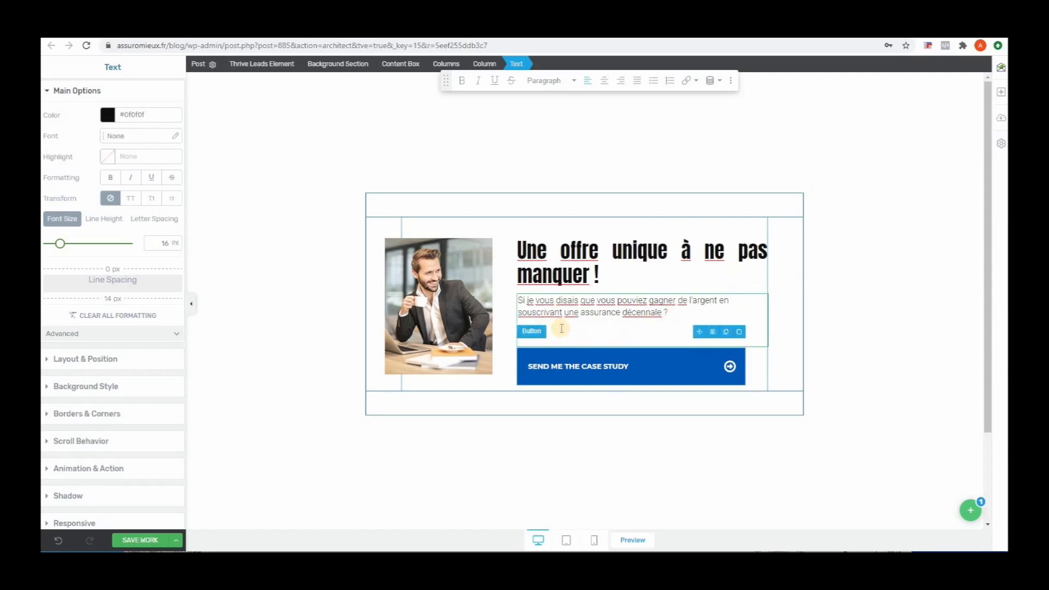
pyautogui.rightClick(562, 329)
pyautogui.click(587, 411)
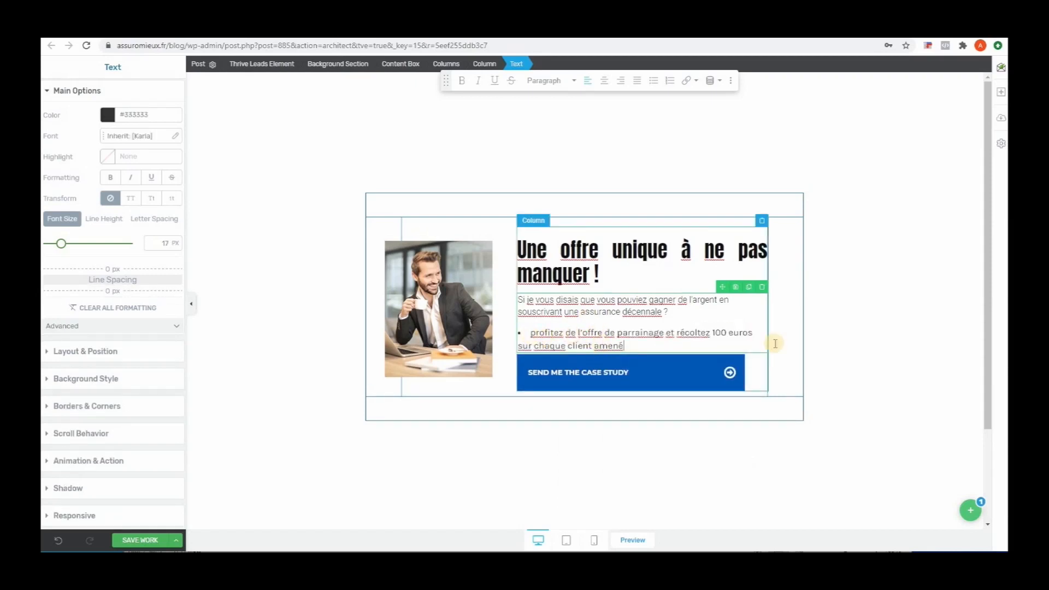
pyautogui.press('BackSpace')
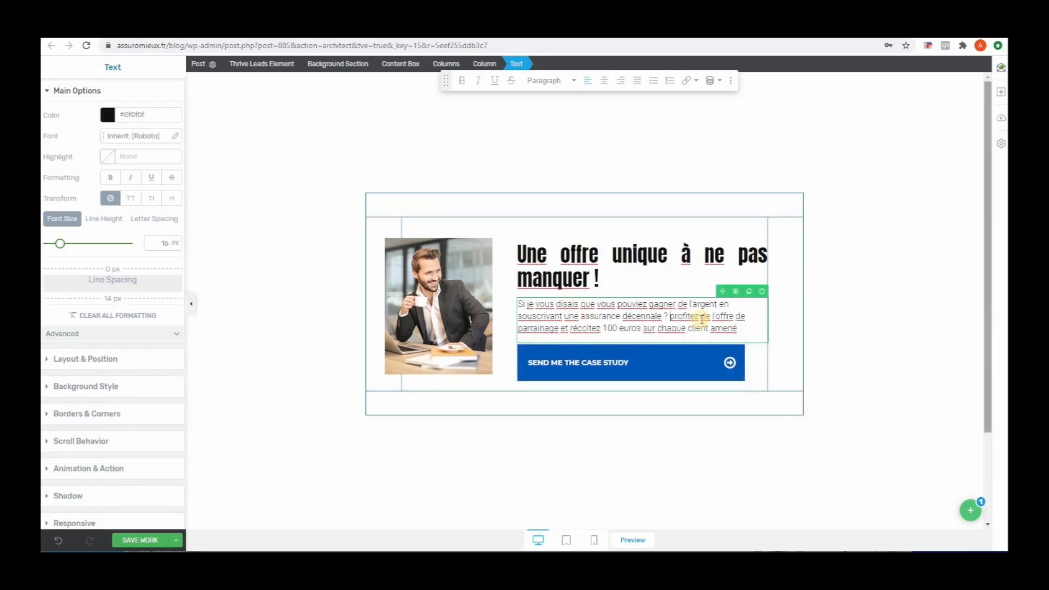
pyautogui.press('Return')
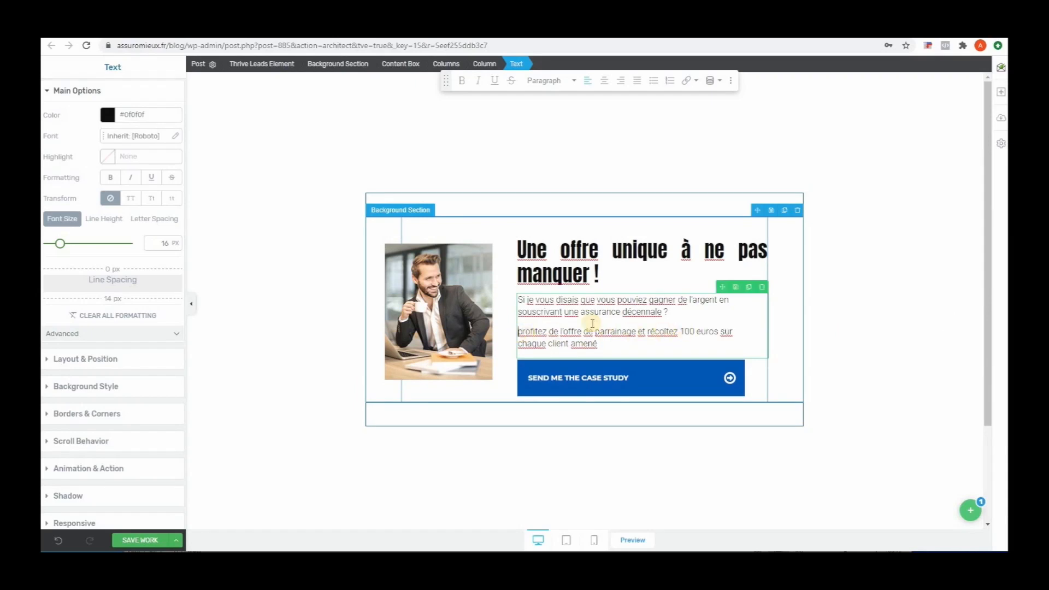
pyautogui.press('BackSpace')
pyautogui.write('P')
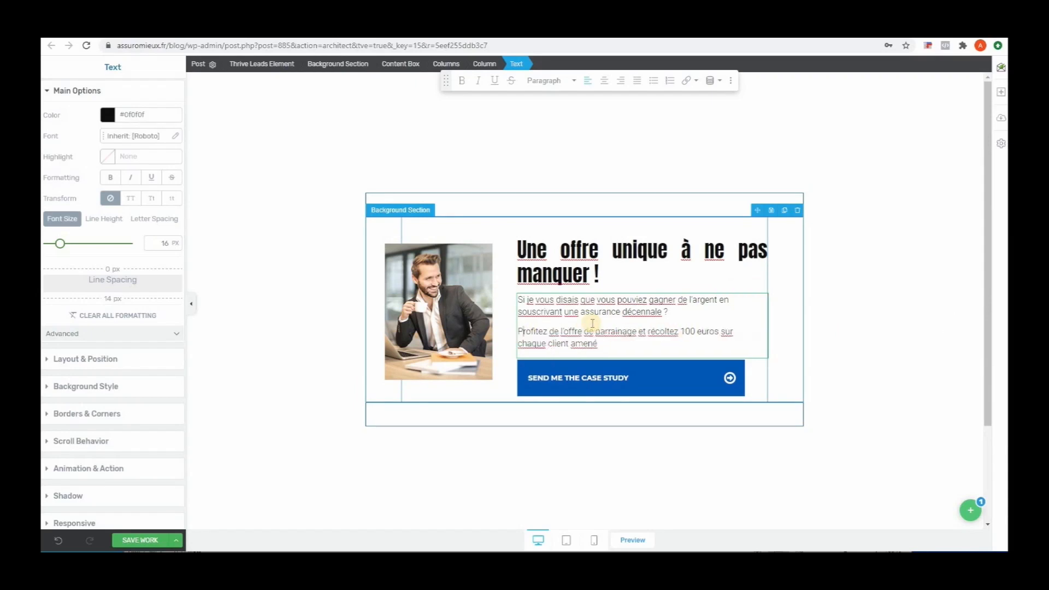
pyautogui.click(630, 346)
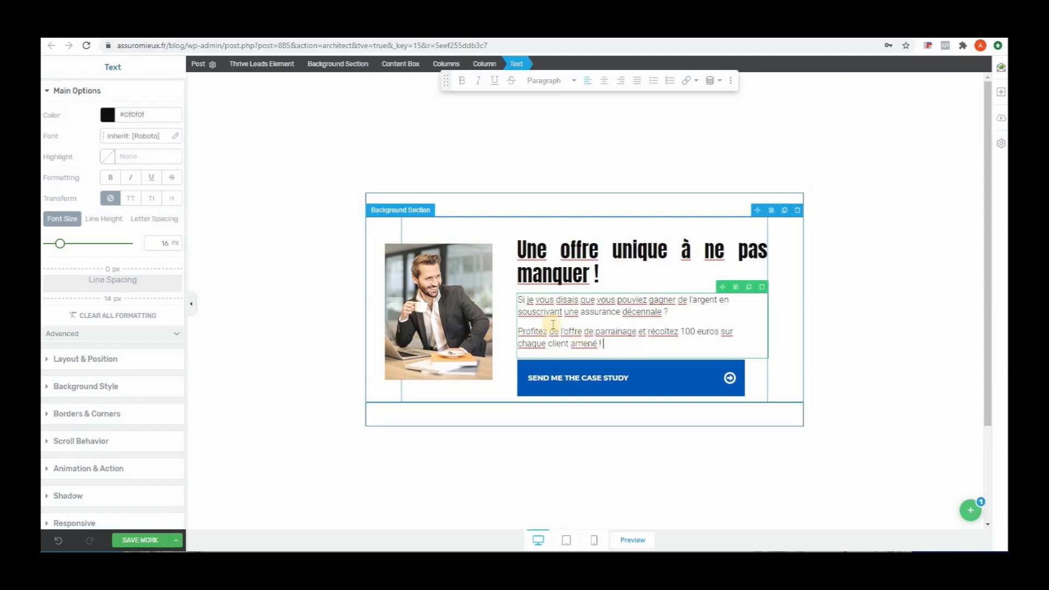
# - Select "assurance décennale" in the first paragraph and copy the URL of the Assurance garantie décennale page from its browser tab
pyautogui.click(579, 312)
pyautogui.moveTo(581, 312); pyautogui.dragTo(663, 313)
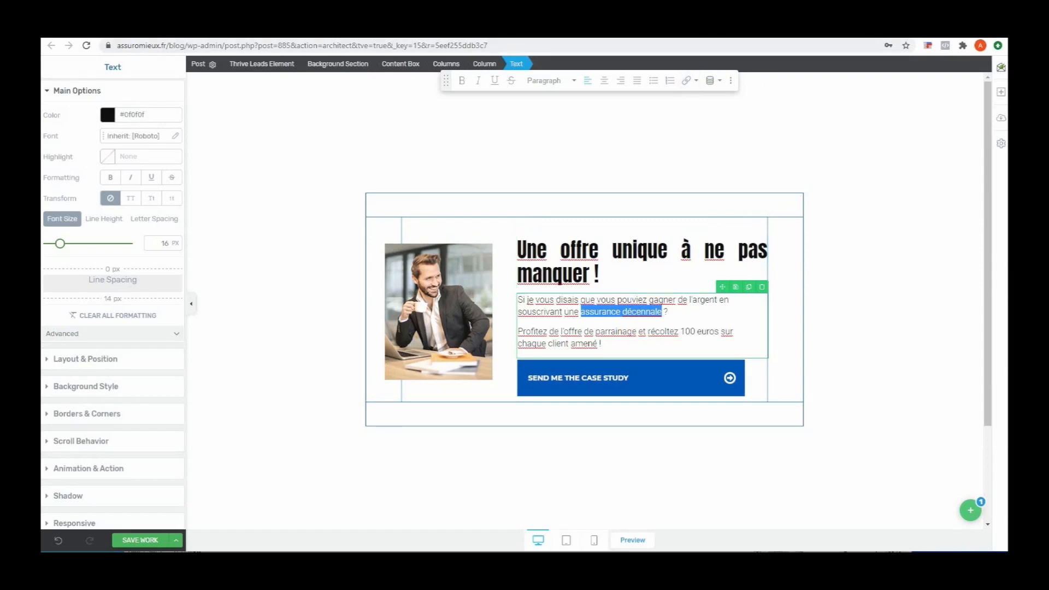
pyautogui.click(664, 27)
pyautogui.click(665, 46)
pyautogui.click(666, 47)
pyautogui.tripleClick(666, 46)
pyautogui.tripleClick(666, 47)
pyautogui.hotkey('ctrl', 'c')
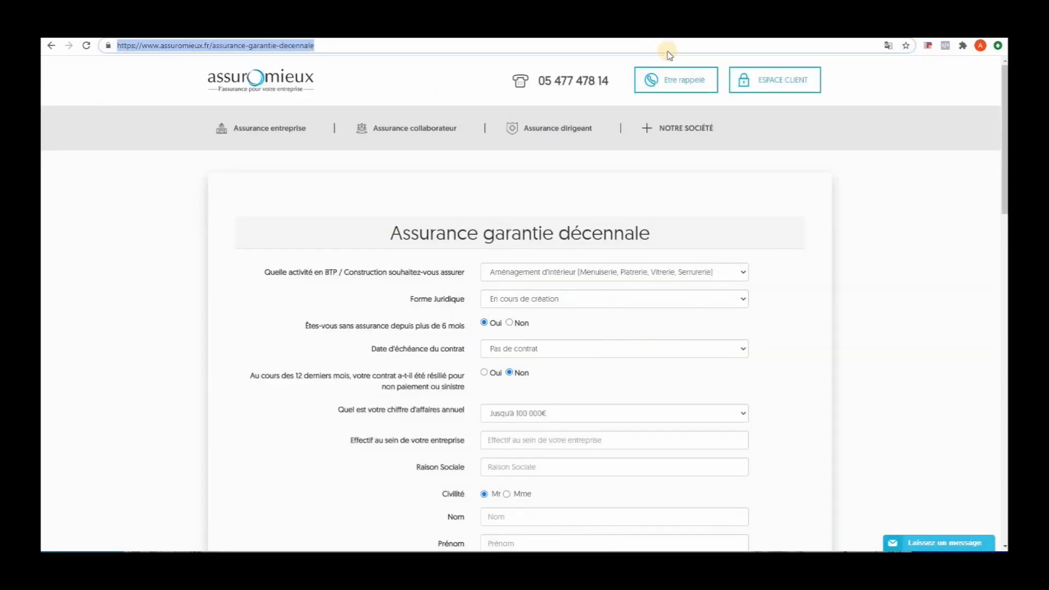
pyautogui.rightClick(666, 47)
pyautogui.click(689, 107)
# - Return to the form editor and insert a static link on "assurance décennale" using the copied page URL
pyautogui.click(689, 26)
pyautogui.click(690, 82)
pyautogui.click(615, 192)
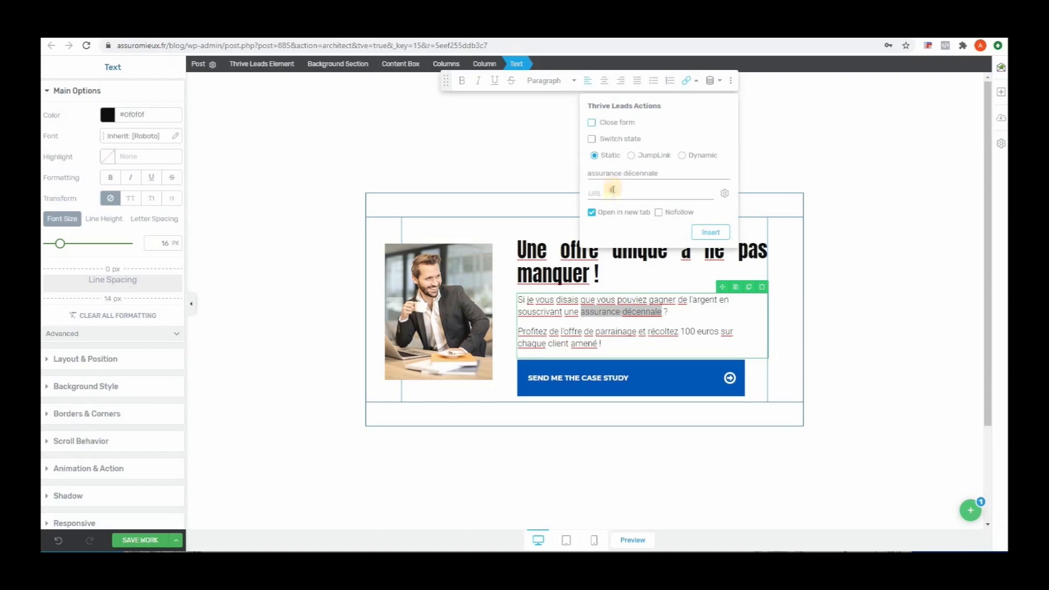
pyautogui.rightClick(608, 195)
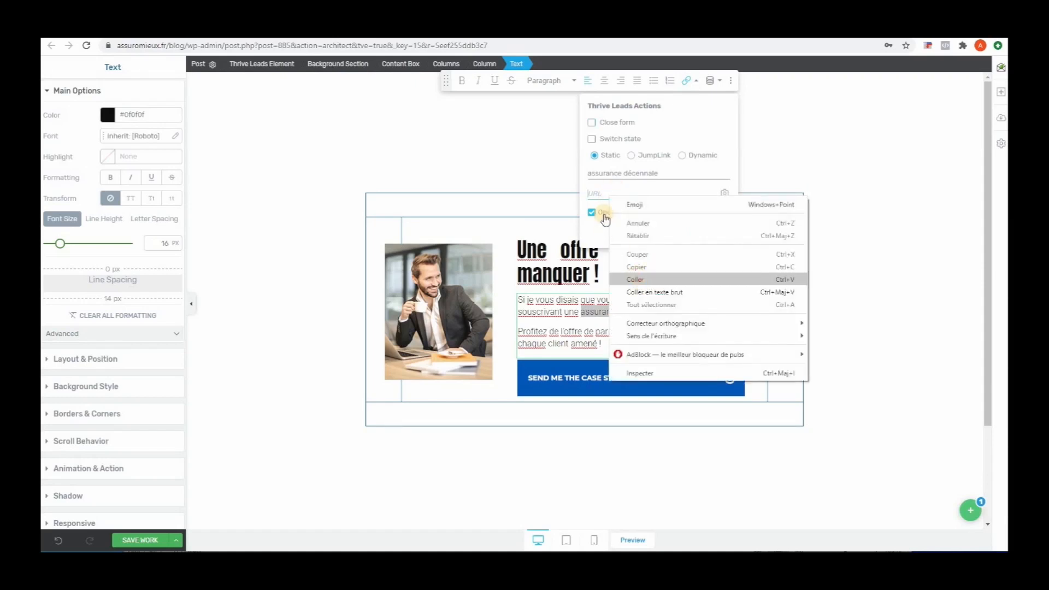
pyautogui.click(638, 278)
pyautogui.click(711, 234)
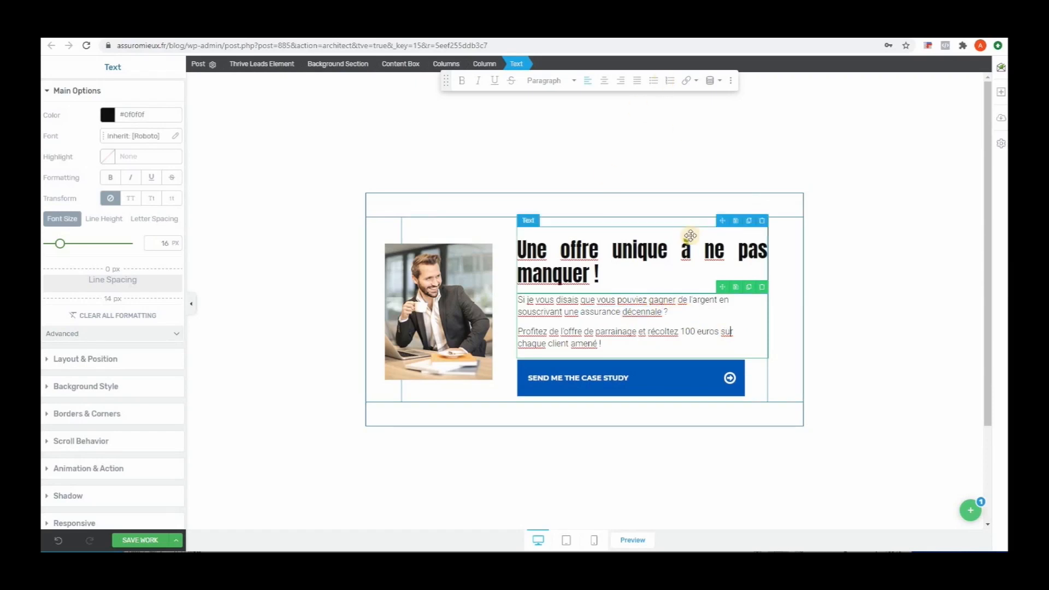
# - Justify both body paragraphs under the heading and deselect the text
pyautogui.moveTo(604, 344); pyautogui.dragTo(519, 298)
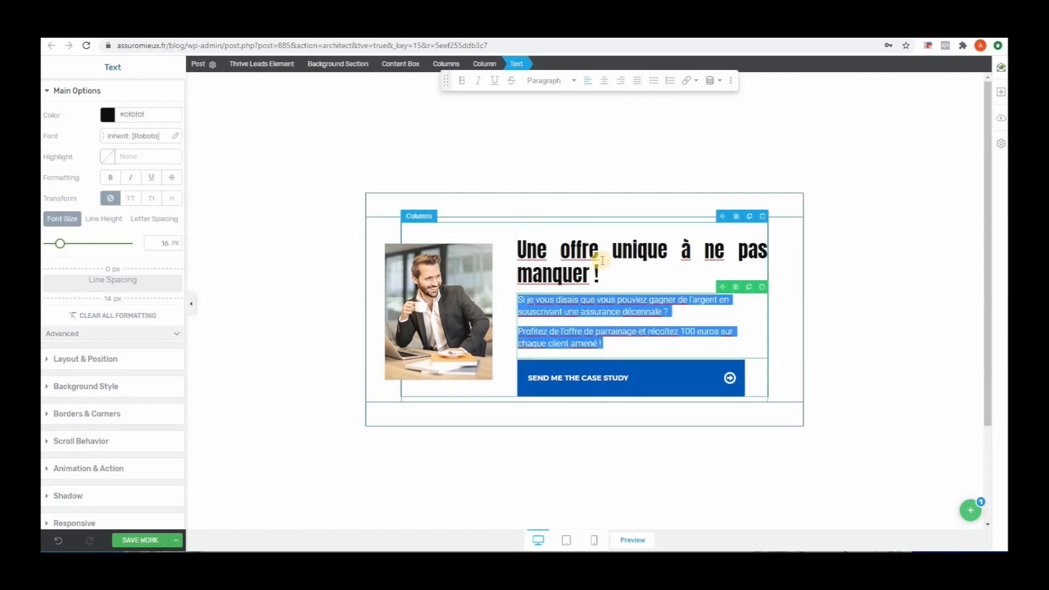
pyautogui.click(605, 81)
pyautogui.click(621, 81)
pyautogui.click(638, 81)
pyautogui.click(842, 331)
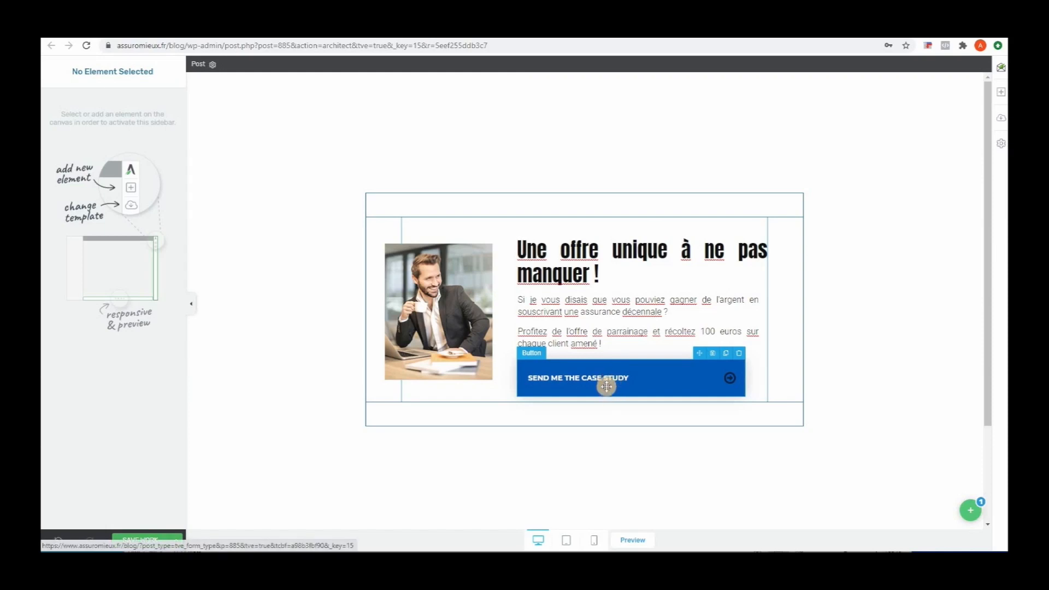
# - Replace the call-to-action button's label with "EN PROFITER !"
pyautogui.click(638, 377)
pyautogui.click(641, 377)
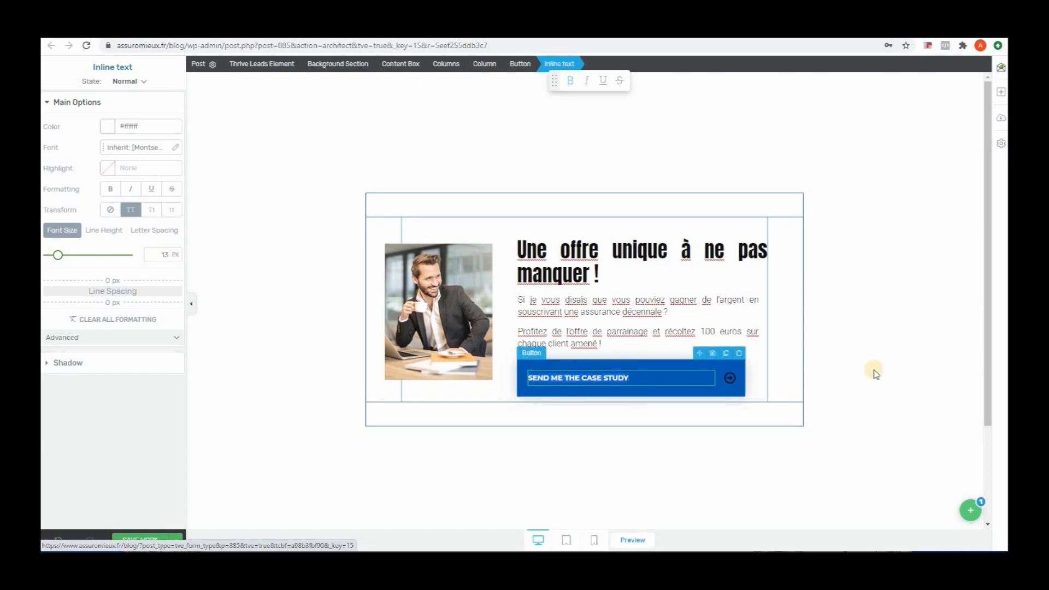
pyautogui.hotkey('ctrl', 'a')
pyautogui.write('E')
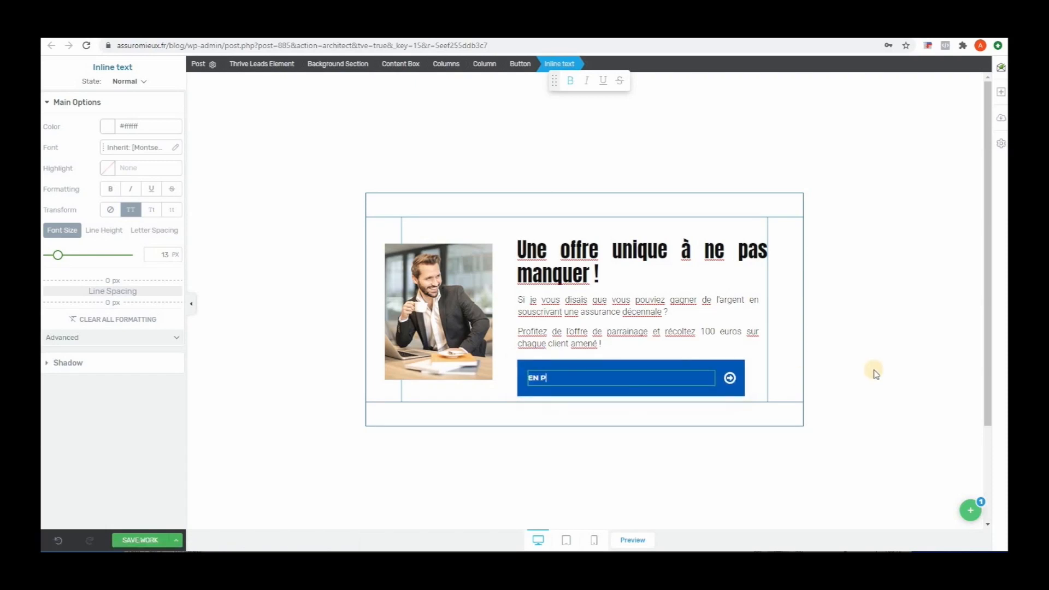
pyautogui.write('N PROFITER ')
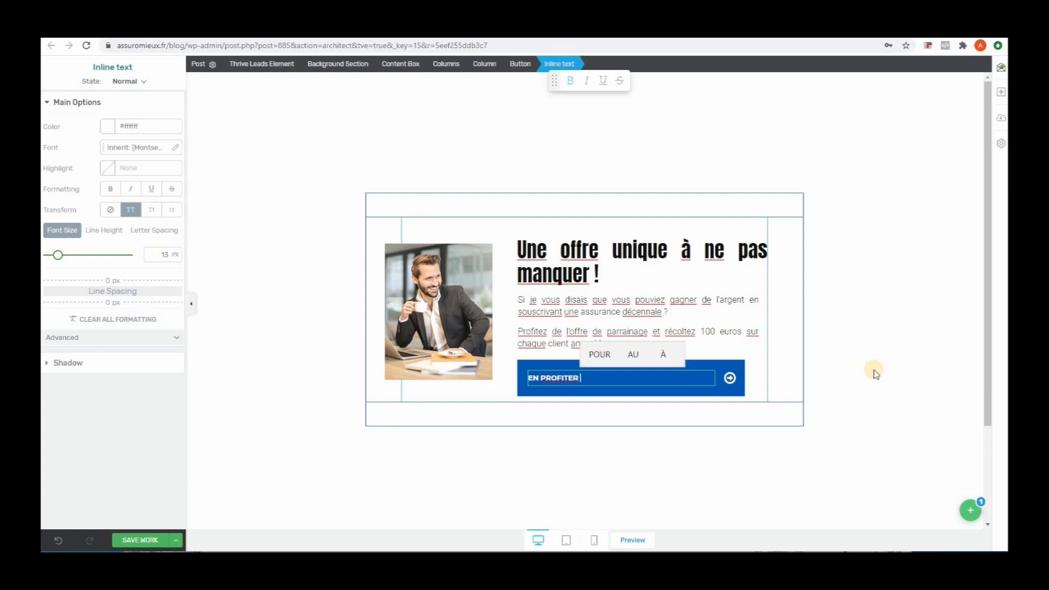
pyautogui.write('!')
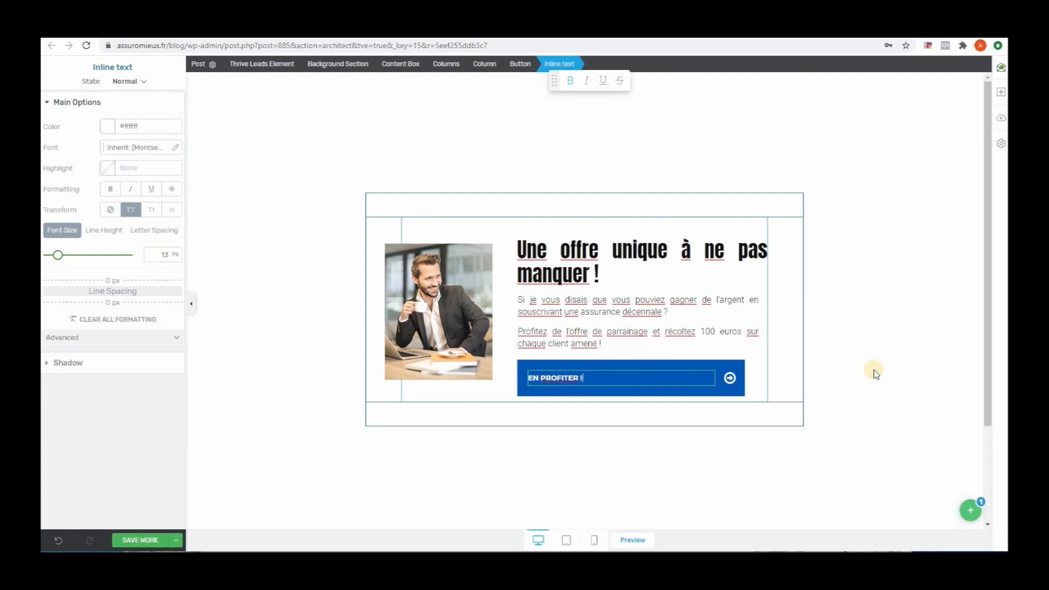
# - Change the call-to-action button's icon to the plain light right arrow (arrow-right-light)
pyautogui.click(732, 383)
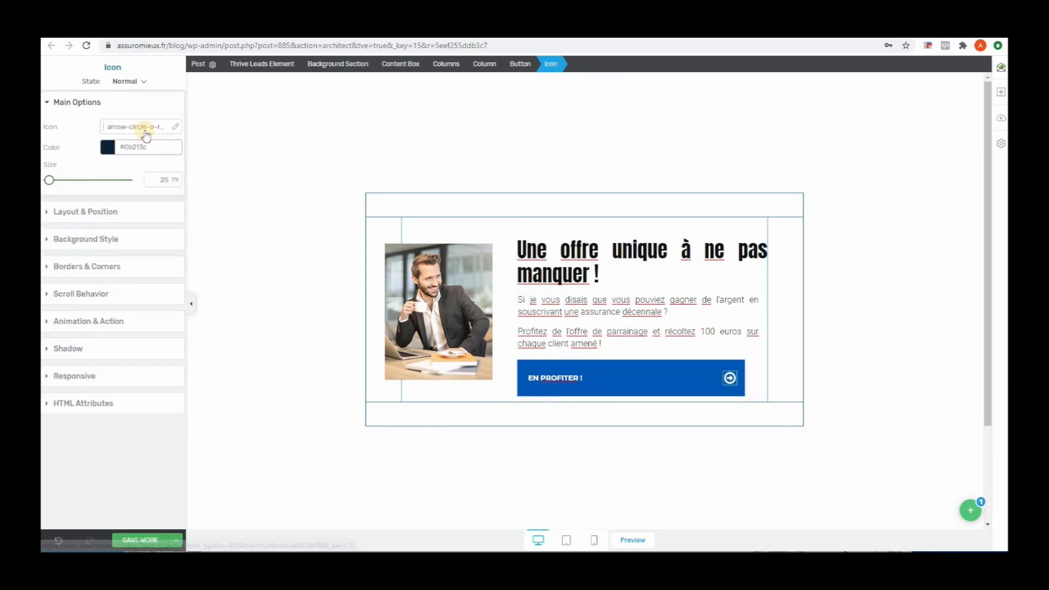
pyautogui.click(142, 127)
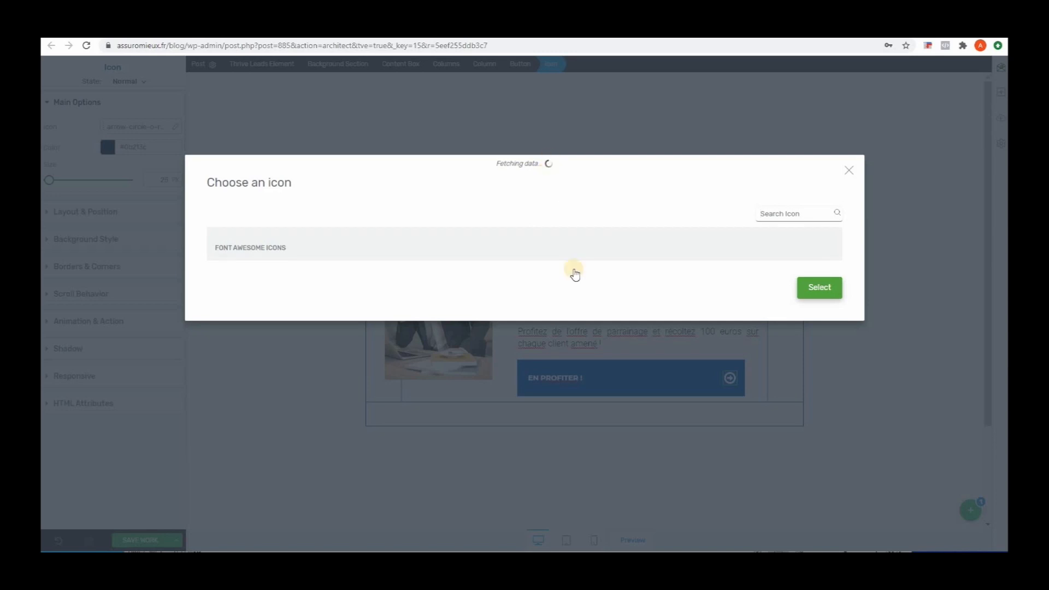
pyautogui.scroll(-3, 606, 333)
pyautogui.scroll(-4, 608, 338)
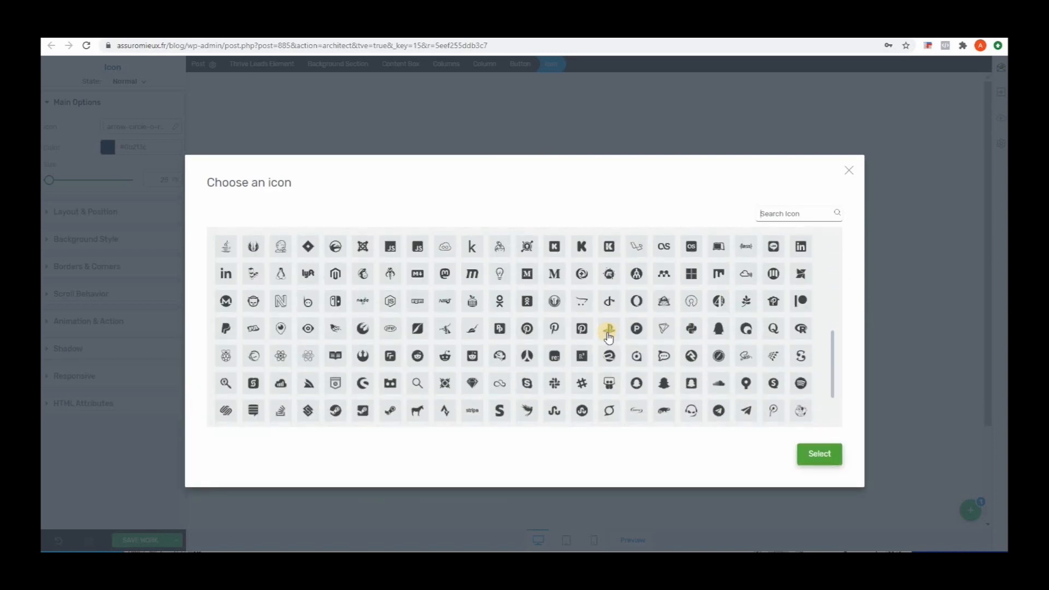
pyautogui.scroll(-7, 607, 335)
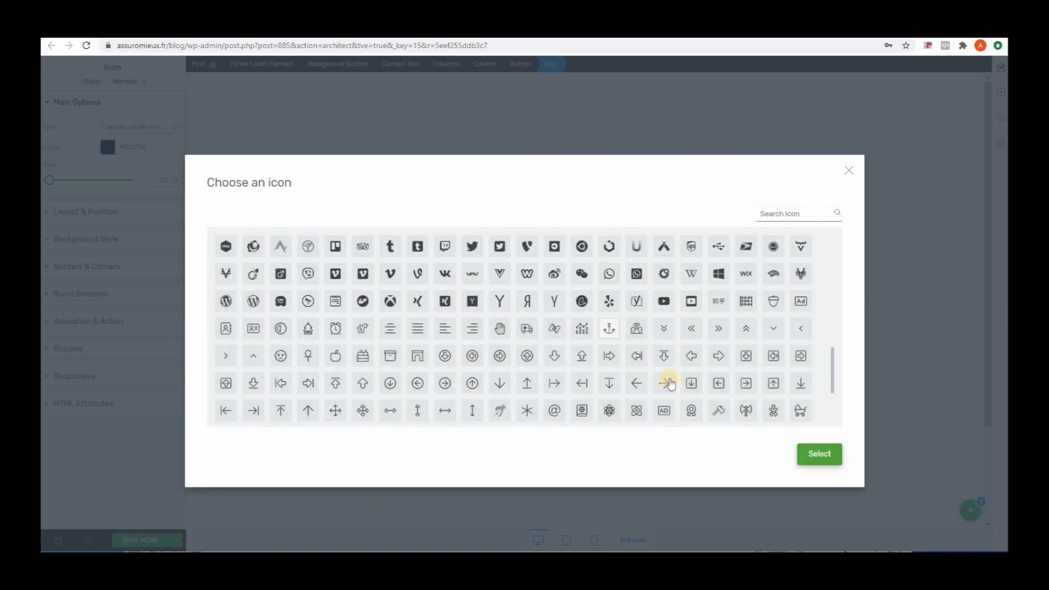
pyautogui.click(664, 383)
pyautogui.click(819, 453)
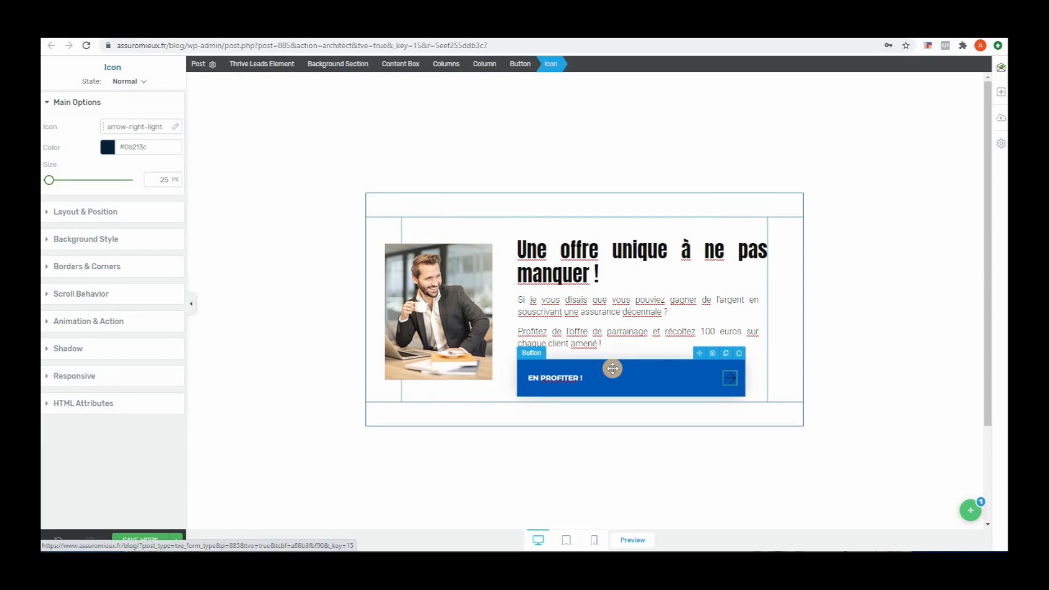
# - Link the call-to-action button to the copied assurance-garantie-decennale URL, set it to open in a new tab, and save the form
pyautogui.click(520, 64)
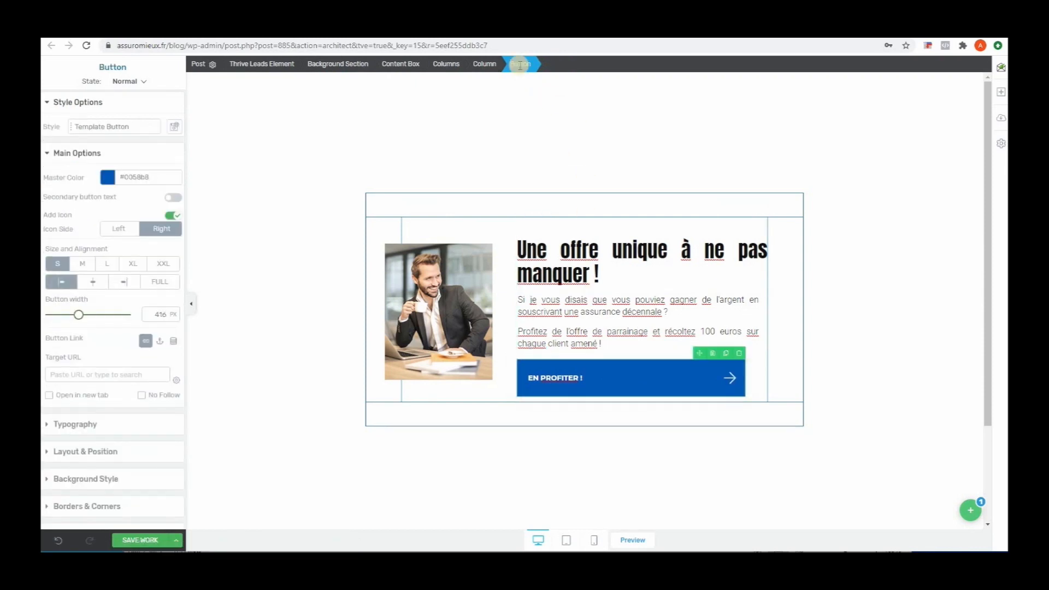
pyautogui.rightClick(86, 376)
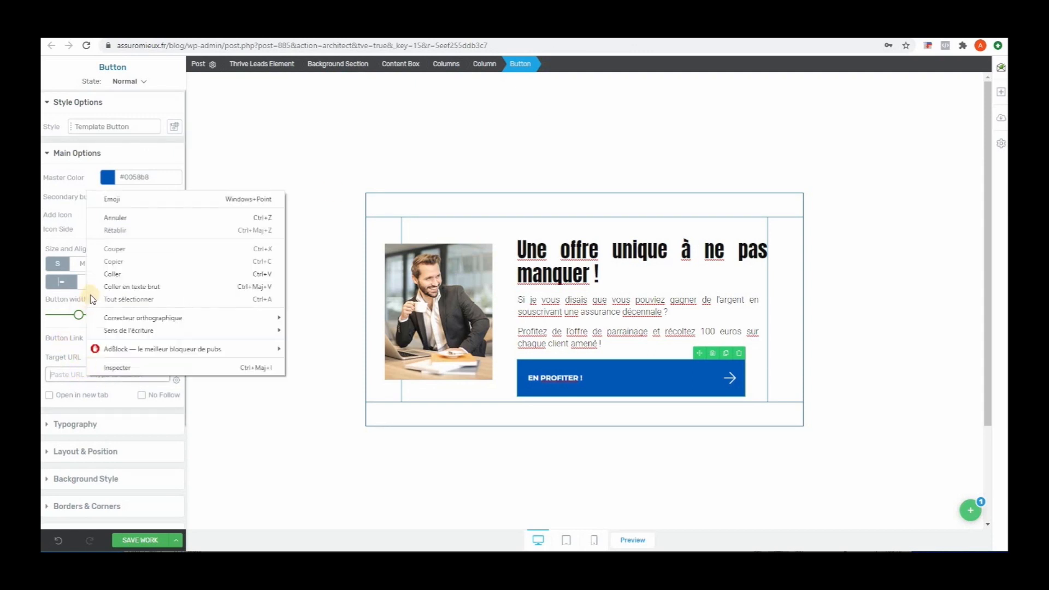
pyautogui.click(113, 274)
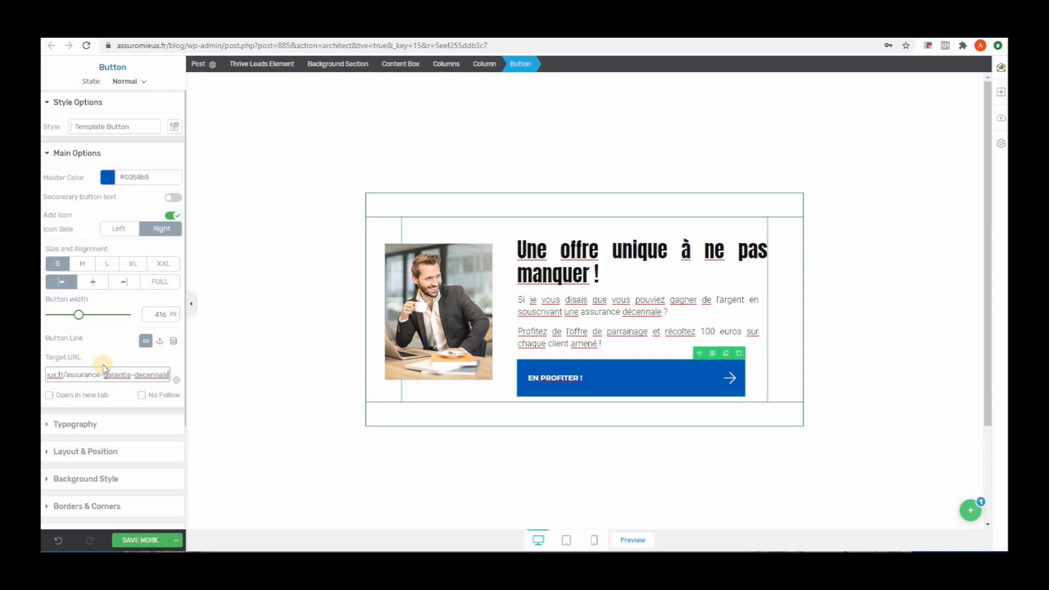
pyautogui.click(48, 396)
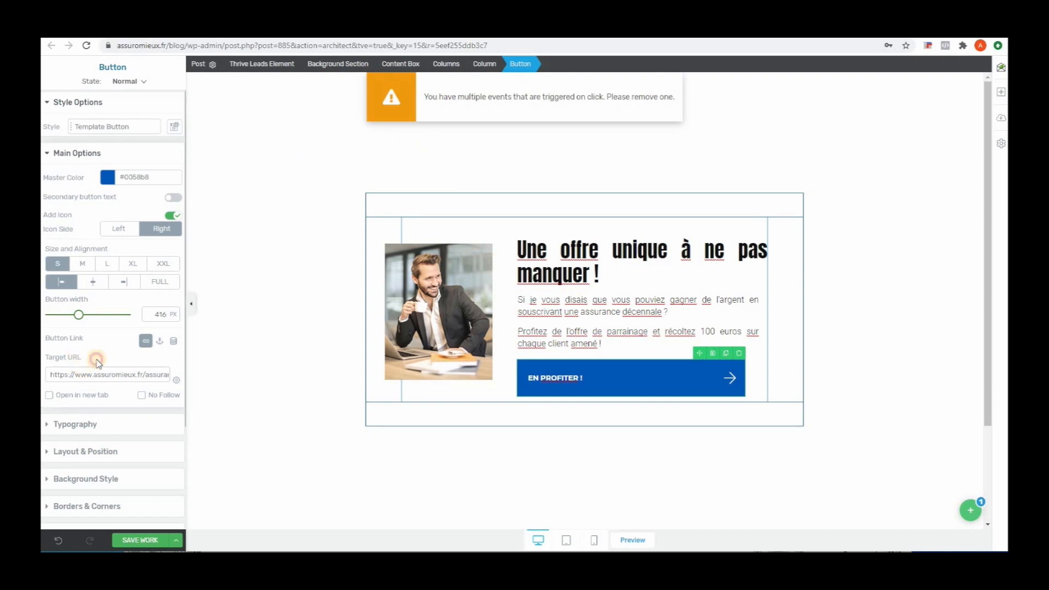
pyautogui.click(50, 396)
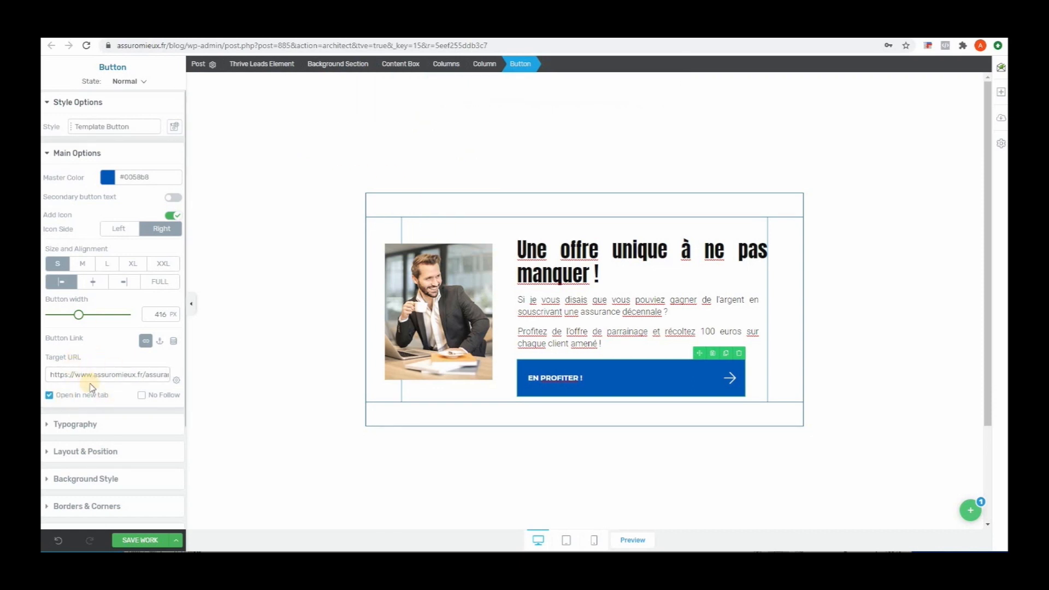
pyautogui.click(133, 541)
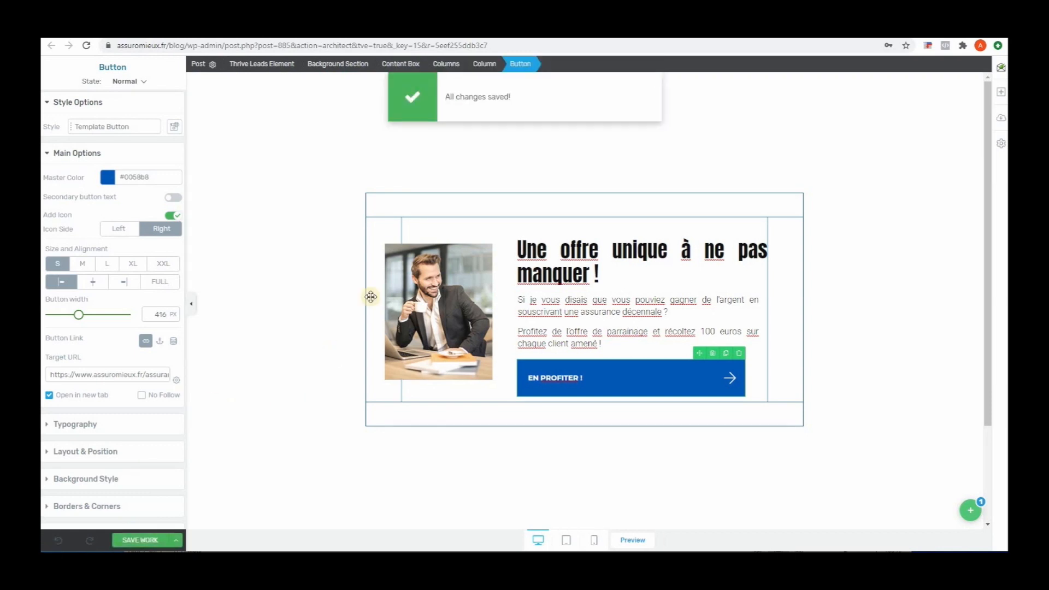
# - Replace the form's photo with Assurance-décennale.jpg from the media library
pyautogui.click(440, 290)
pyautogui.click(113, 162)
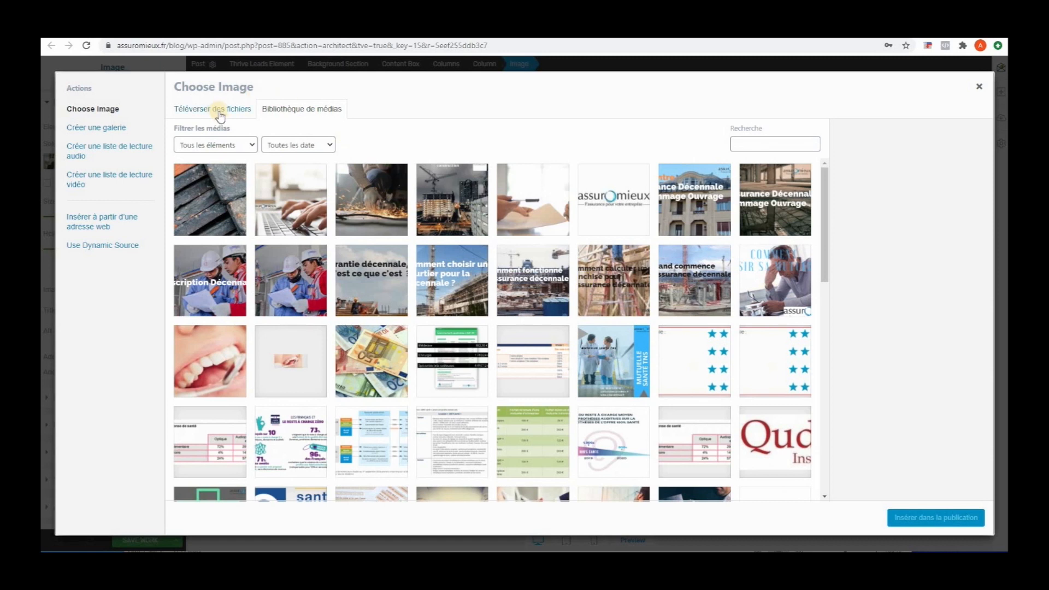
pyautogui.click(296, 190)
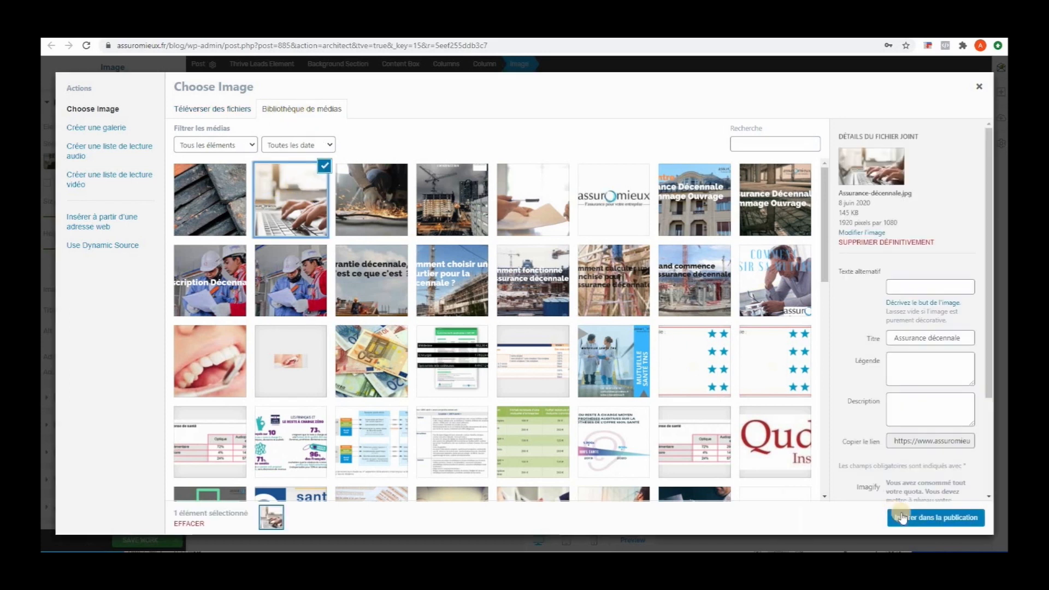
pyautogui.click(910, 518)
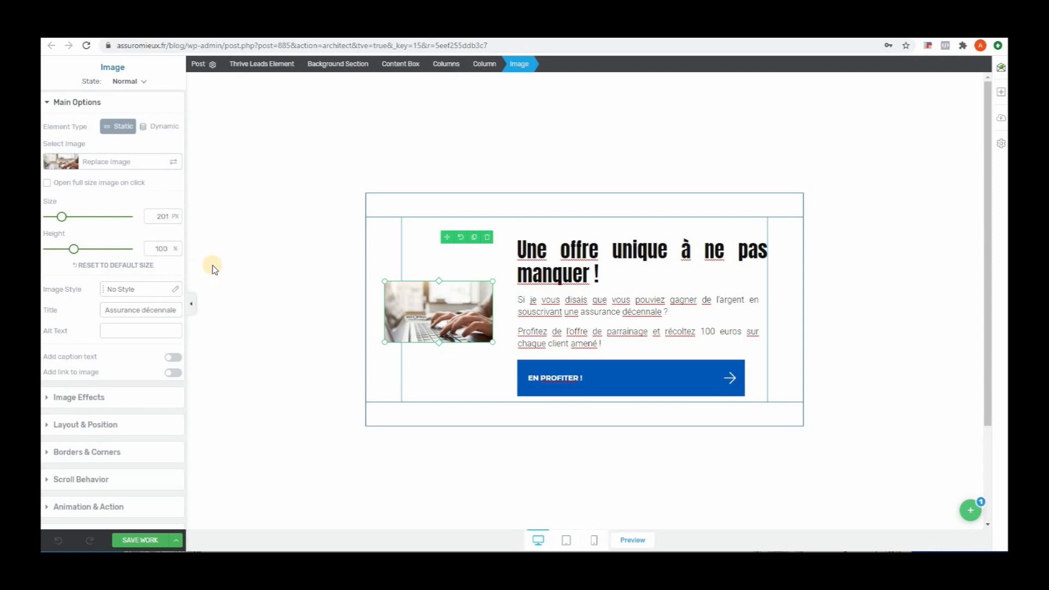
# - Add a link to the image with the copied assurance-garantie-decennale URL, set it to open in a new tab, and save the form
pyautogui.click(173, 374)
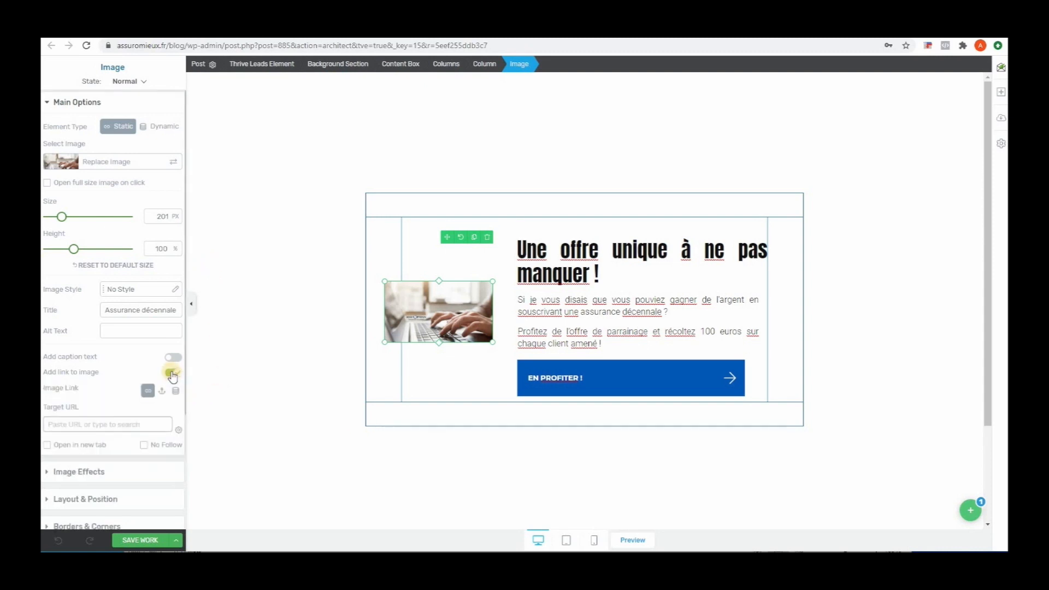
pyautogui.rightClick(89, 428)
pyautogui.click(110, 323)
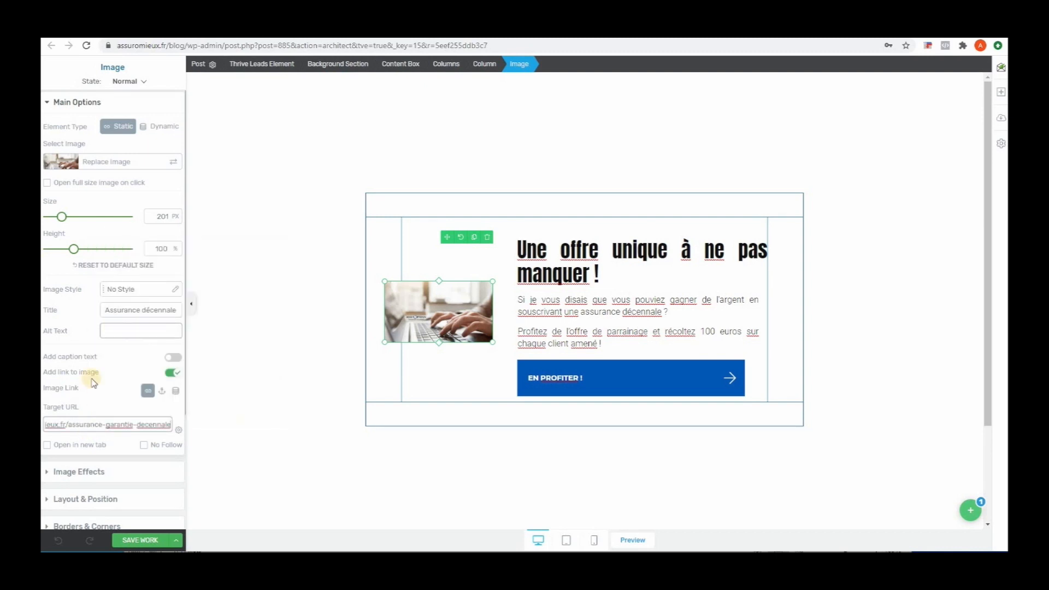
pyautogui.click(48, 446)
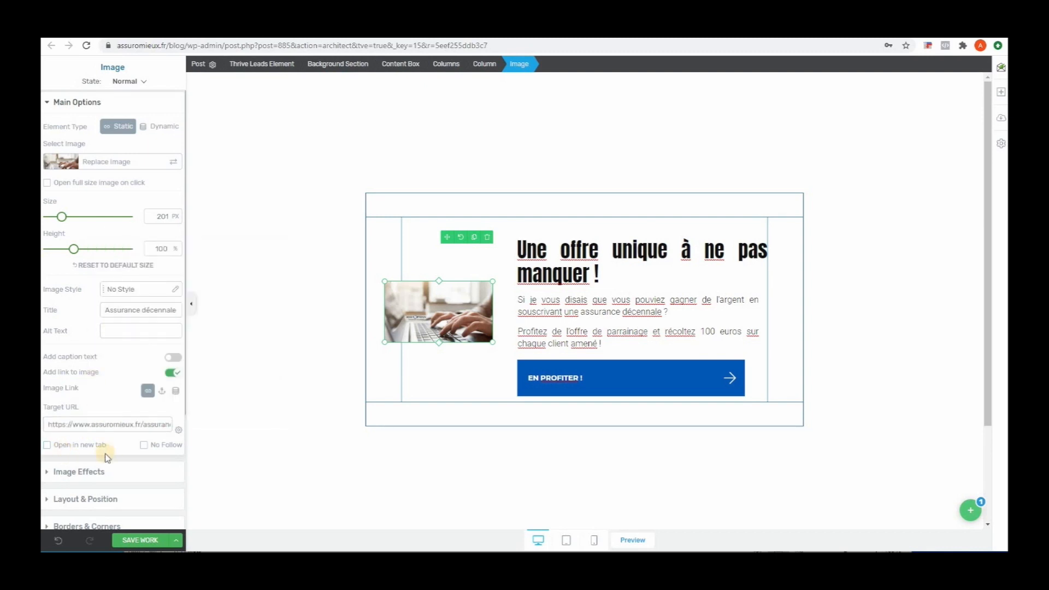
pyautogui.click(48, 445)
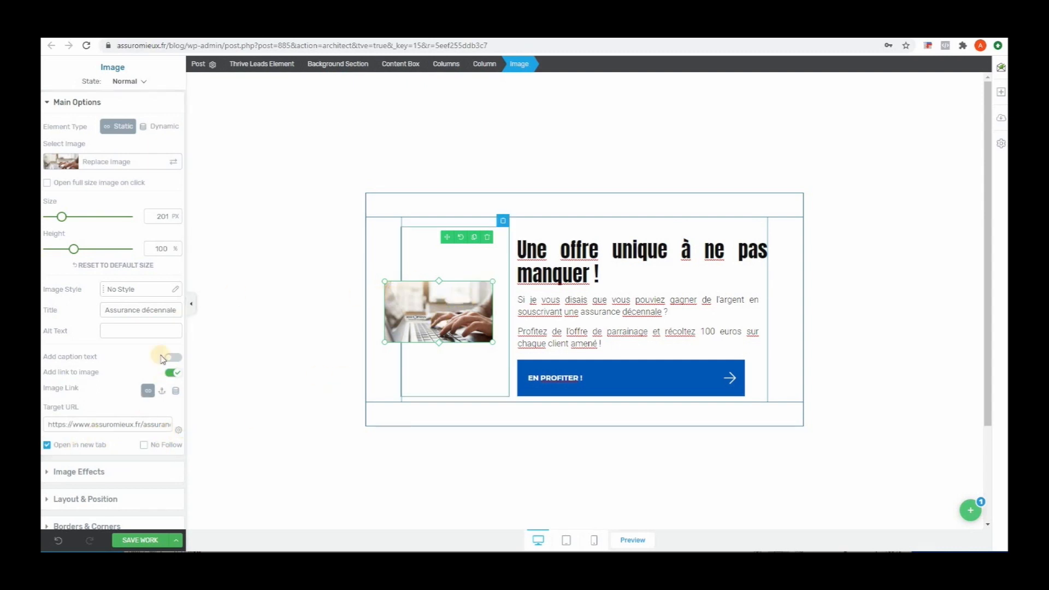
pyautogui.hotkey('ctrl', 's')
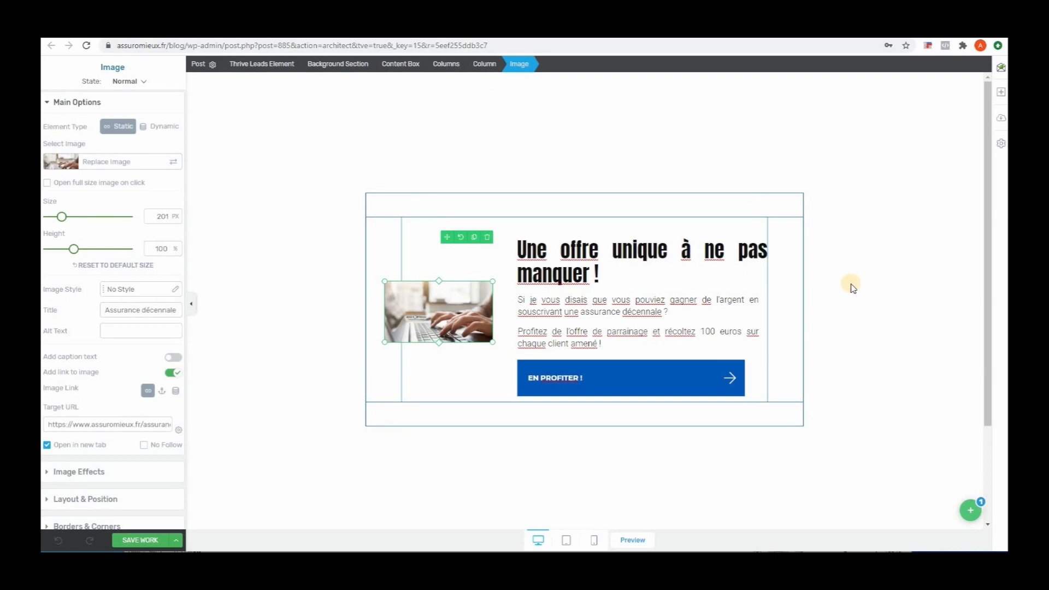
# - Deselect the image, preview the finished form, and return to the Thrive Leads page of the test formation In content form
pyautogui.click(869, 299)
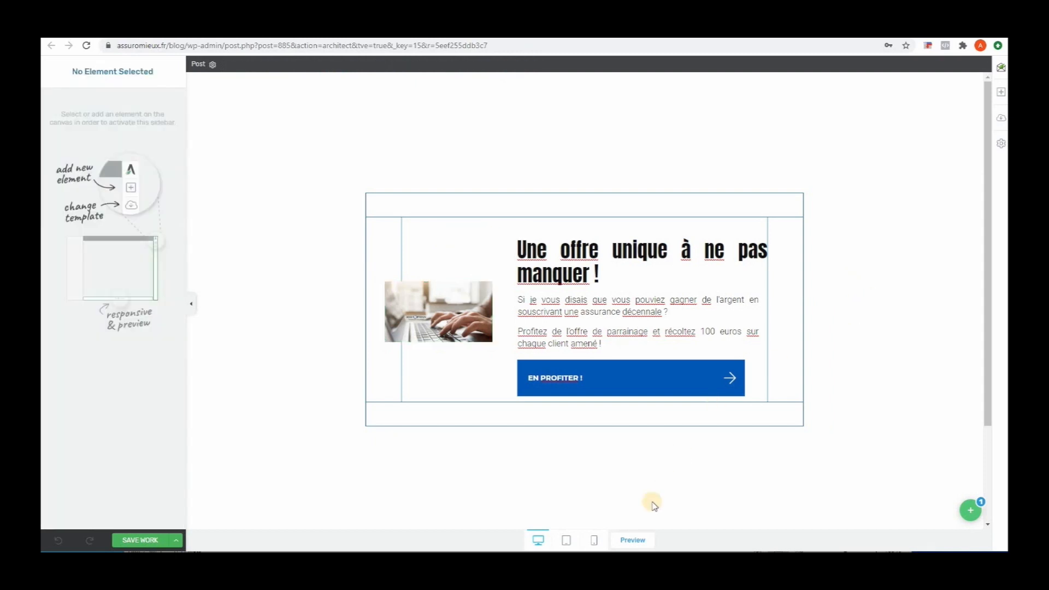
pyautogui.click(633, 540)
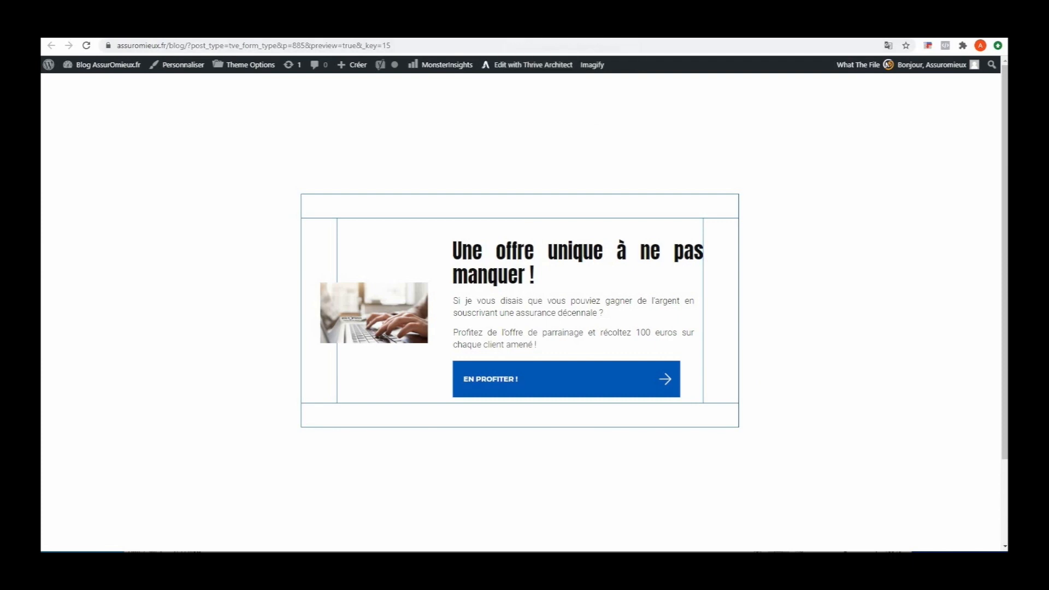
pyautogui.click(411, 30)
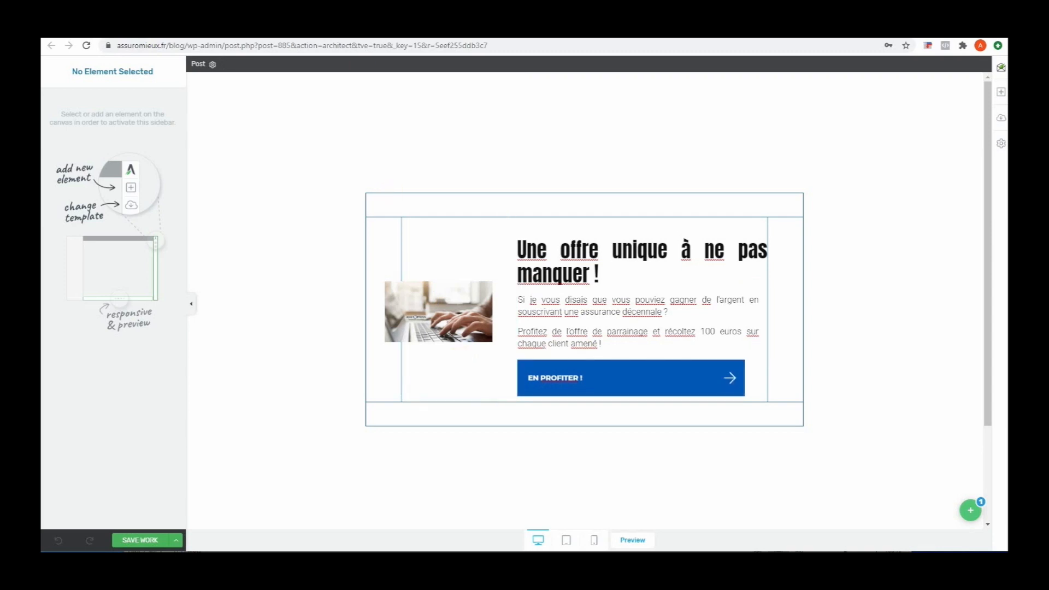
pyautogui.click(411, 30)
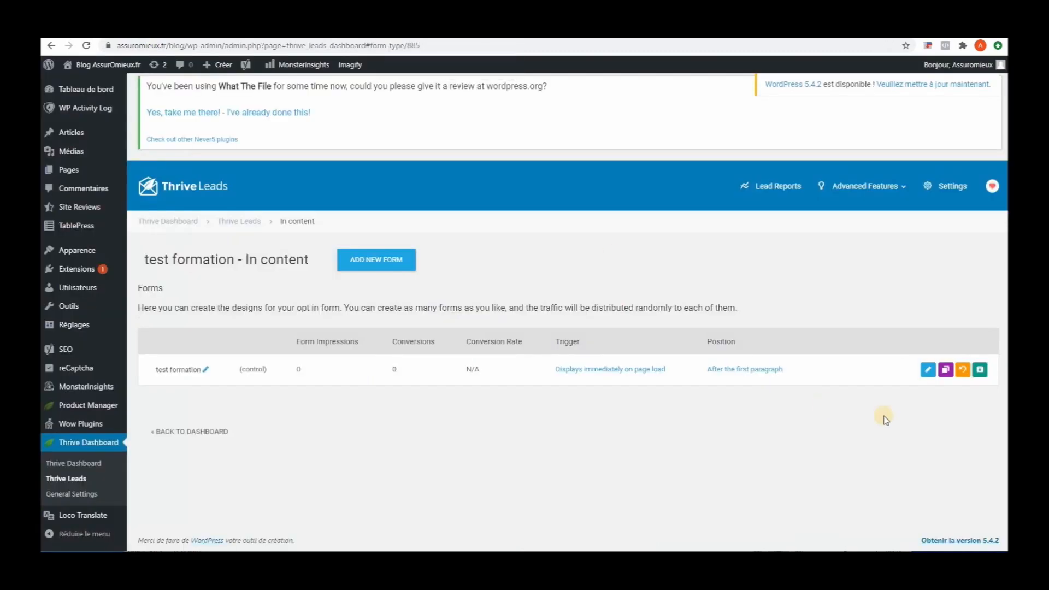
# - Examine the "Devis immédiat" slide-in form of the All lead group in the editor and return to the Thrive Leads dashboard
pyautogui.click(177, 431)
pyautogui.scroll(-2, 519, 306)
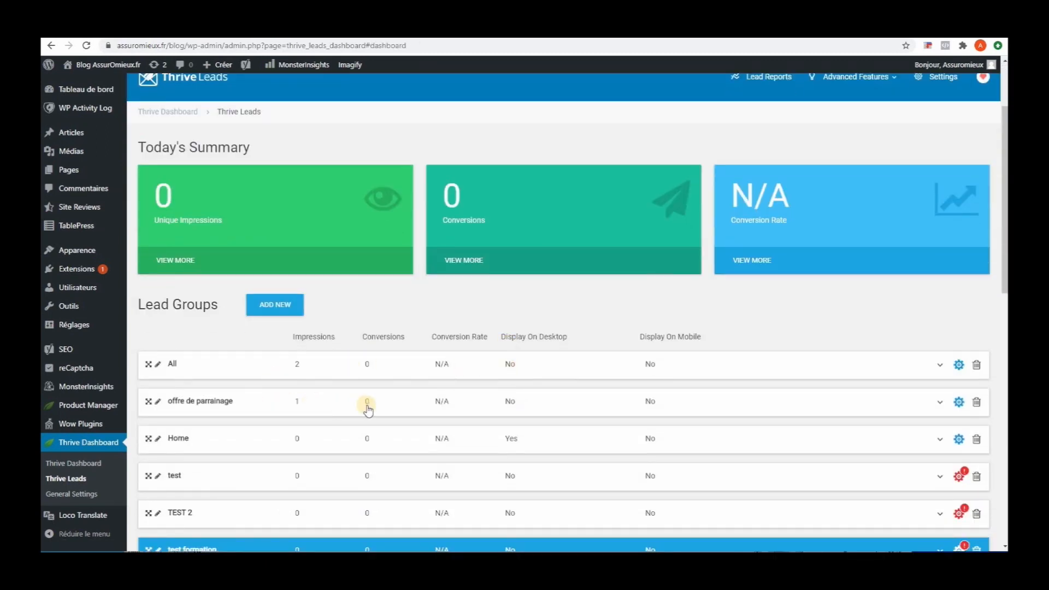
pyautogui.click(252, 364)
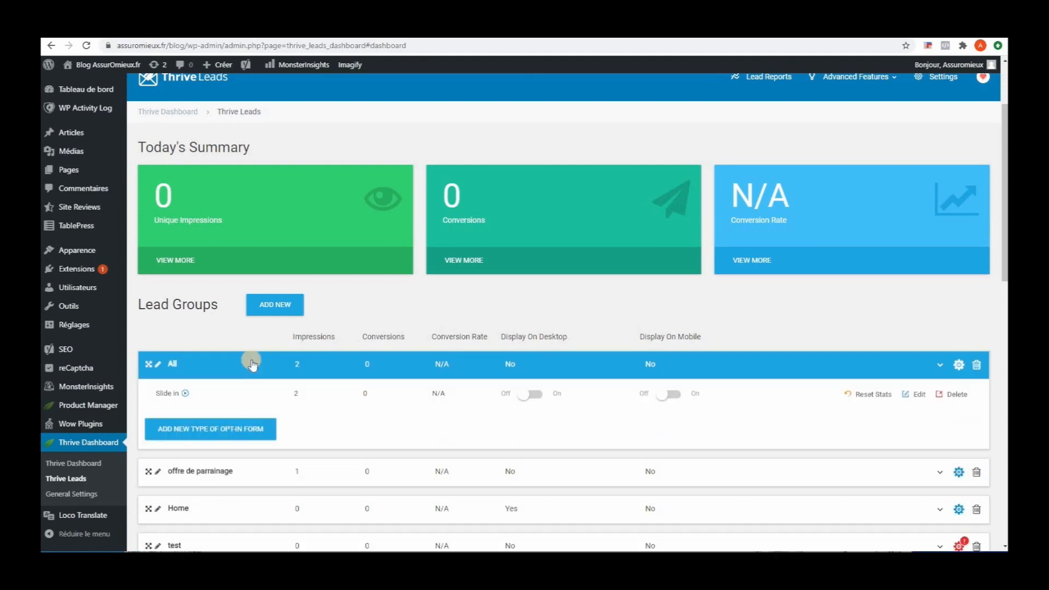
pyautogui.click(914, 397)
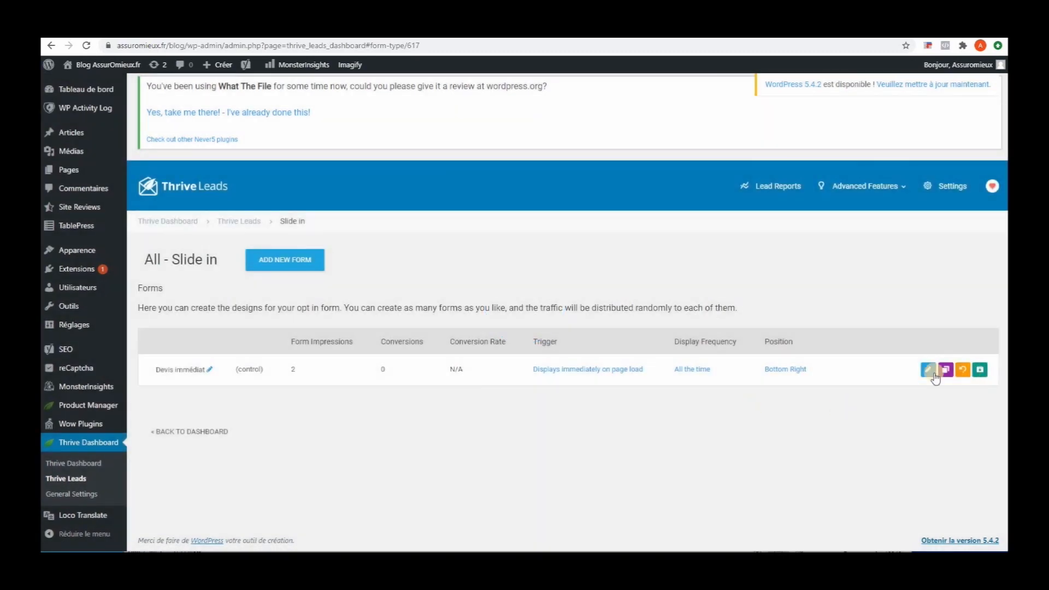
pyautogui.click(927, 370)
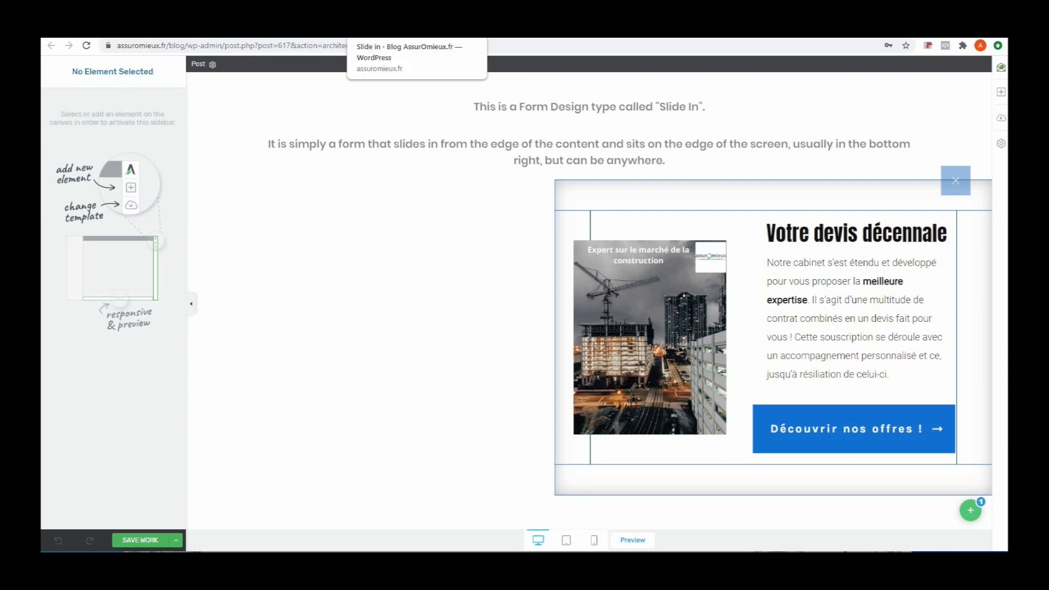
pyautogui.click(404, 28)
pyautogui.click(185, 436)
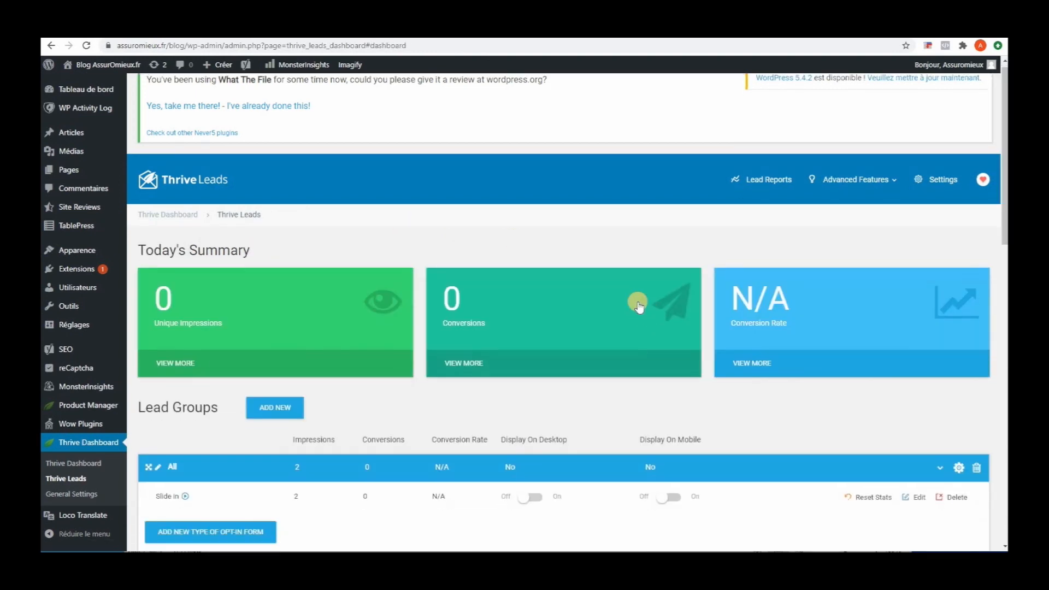
# - Toggle the desktop display of the test formation group's In content form and open the group's display settings
pyautogui.scroll(-4, 634, 301)
pyautogui.scroll(-3, 635, 301)
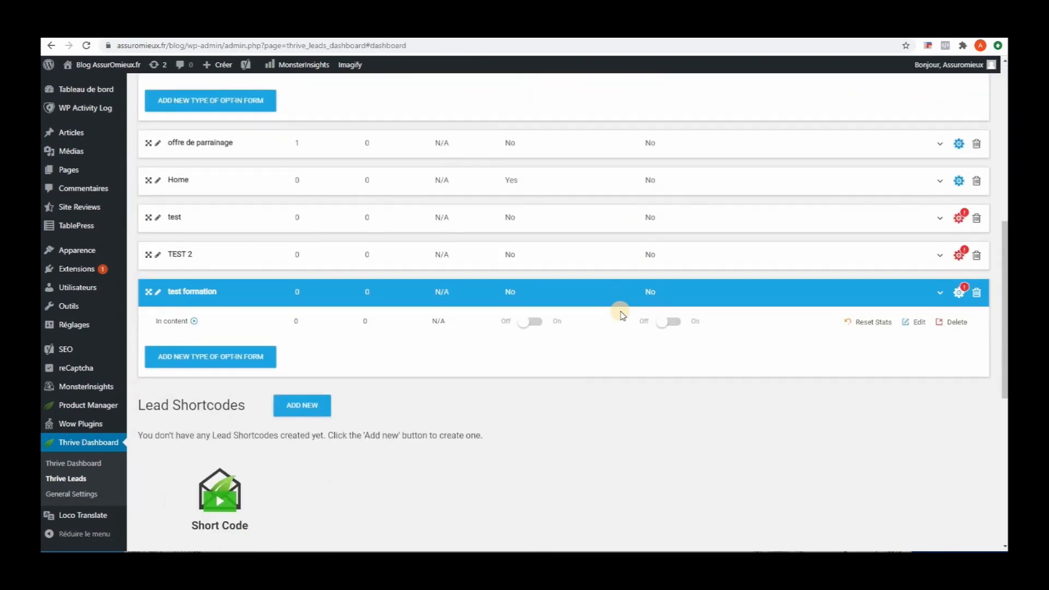
pyautogui.click(527, 324)
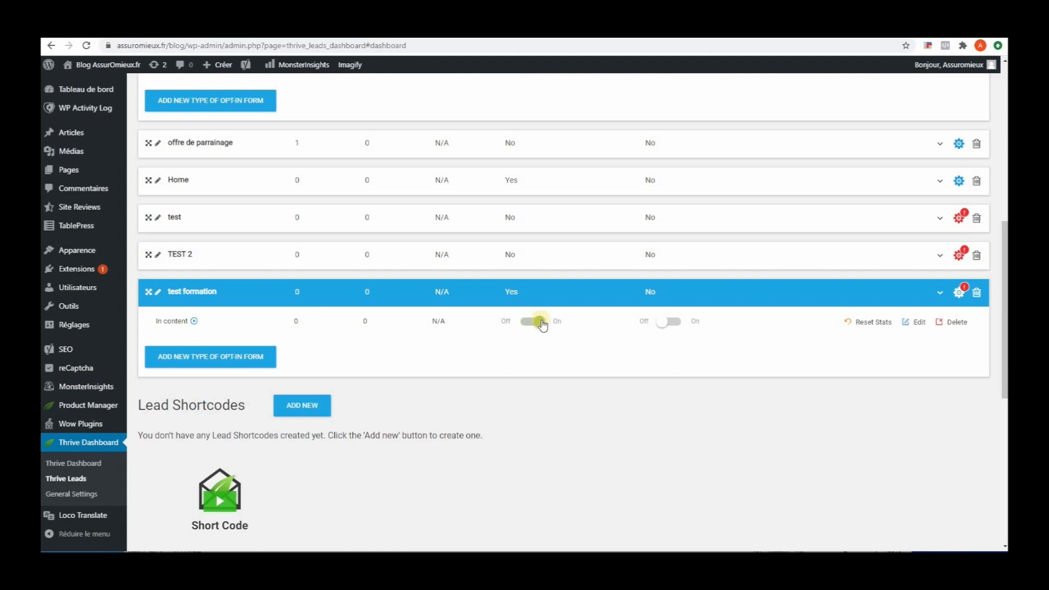
pyautogui.click(538, 324)
pyautogui.click(960, 293)
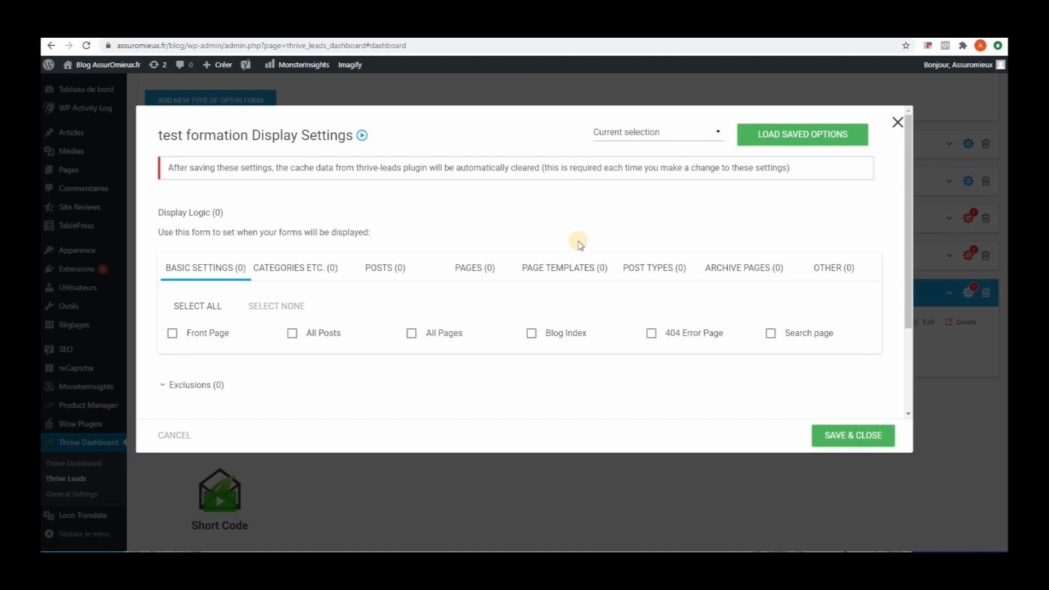
# - Set the test formation group to display on the Front Page, All Posts and All Pages, and save the display settings
pyautogui.click(171, 335)
pyautogui.click(293, 334)
pyautogui.click(412, 334)
pyautogui.click(848, 436)
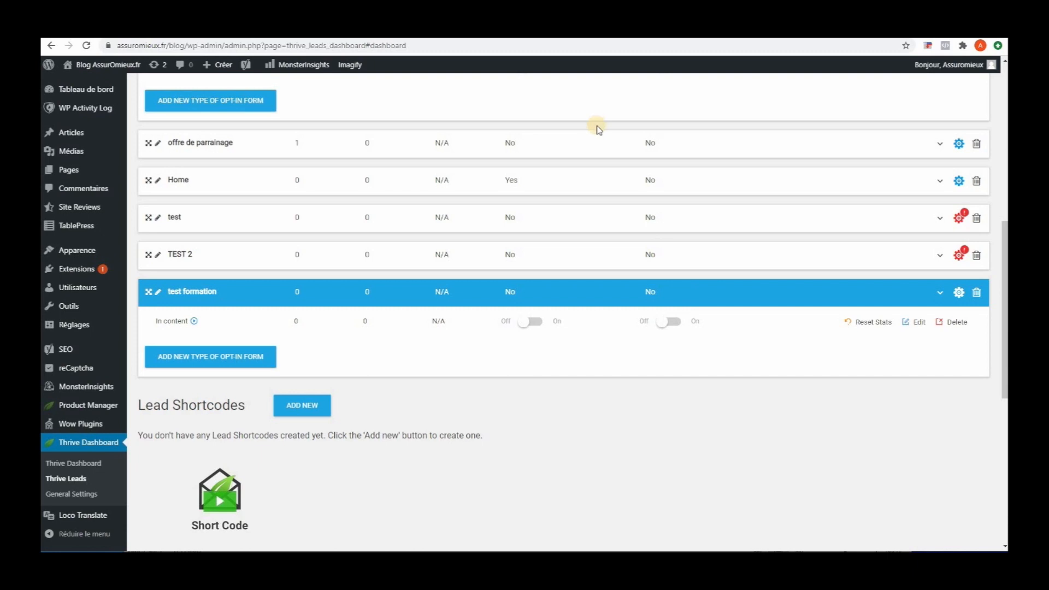
# - Open the "parrainage" In content form of the offre de parrainage lead group in the editor and preview it
pyautogui.scroll(-1, 525, 264)
pyautogui.scroll(-4, 525, 263)
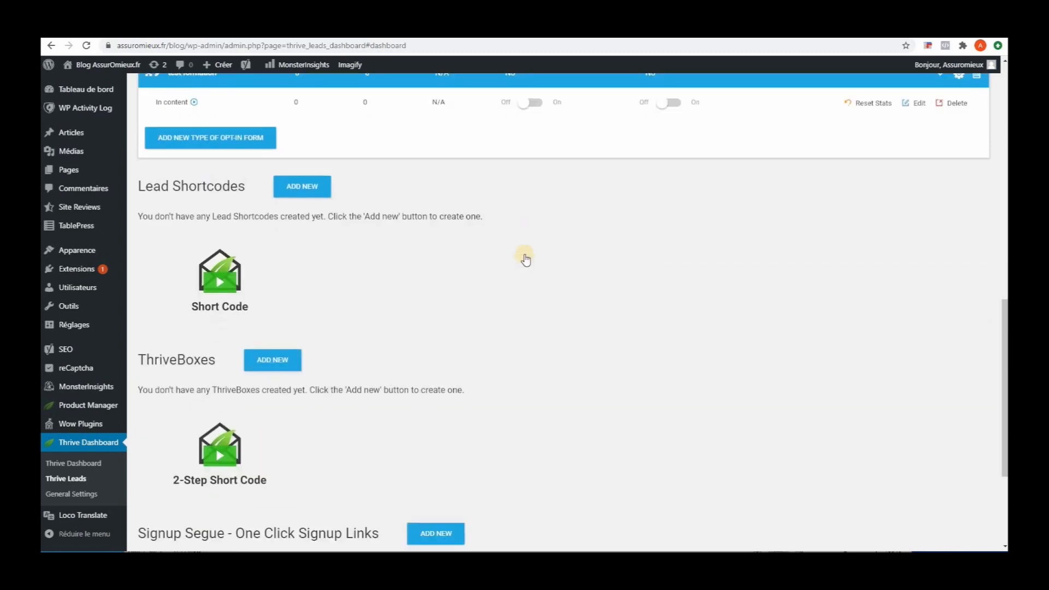
pyautogui.scroll(6, 525, 260)
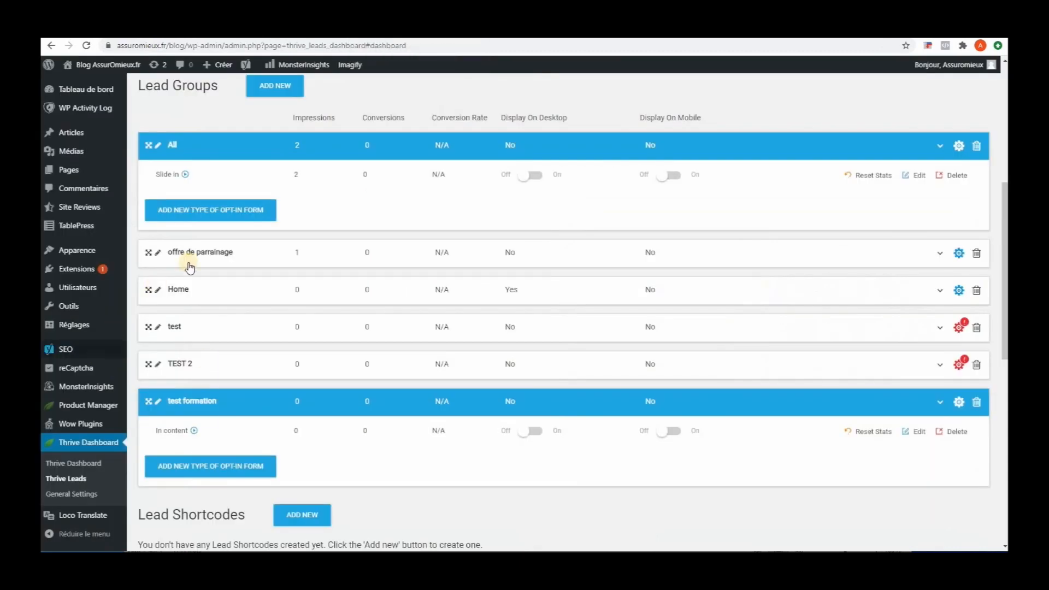
pyautogui.click(221, 255)
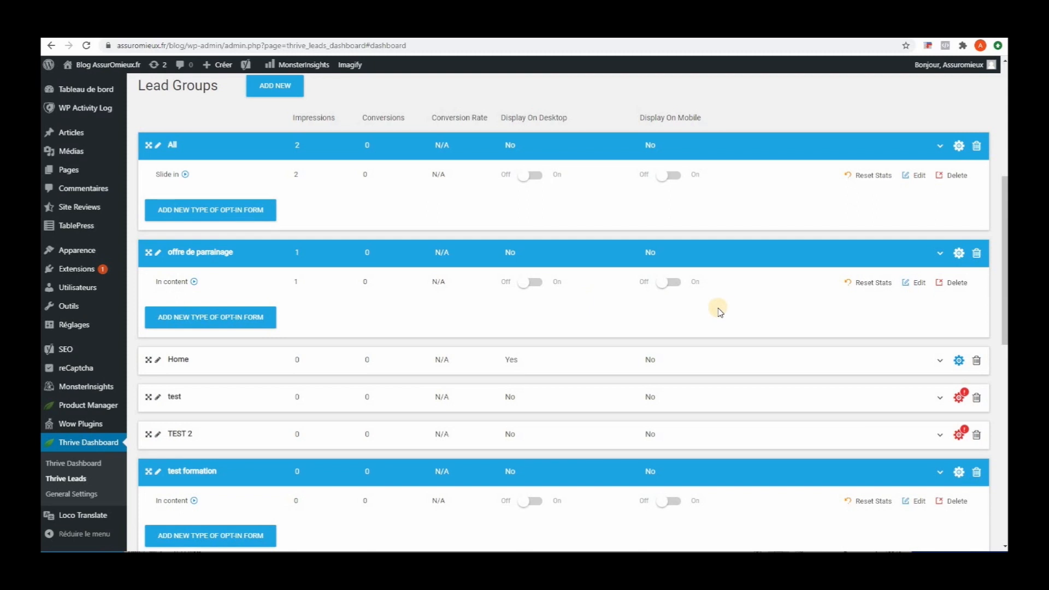
pyautogui.click(917, 291)
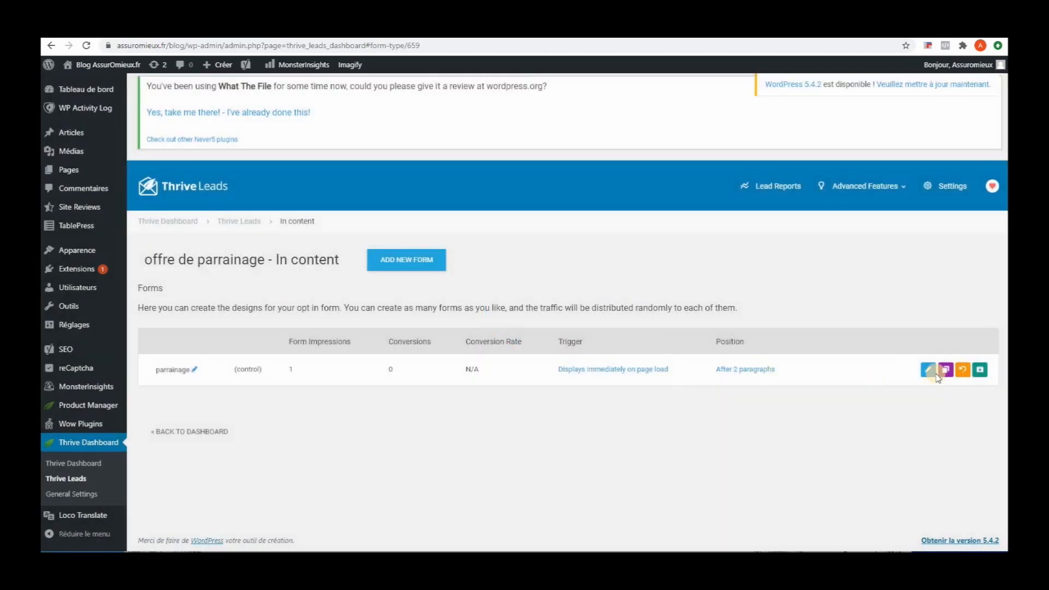
pyautogui.click(931, 371)
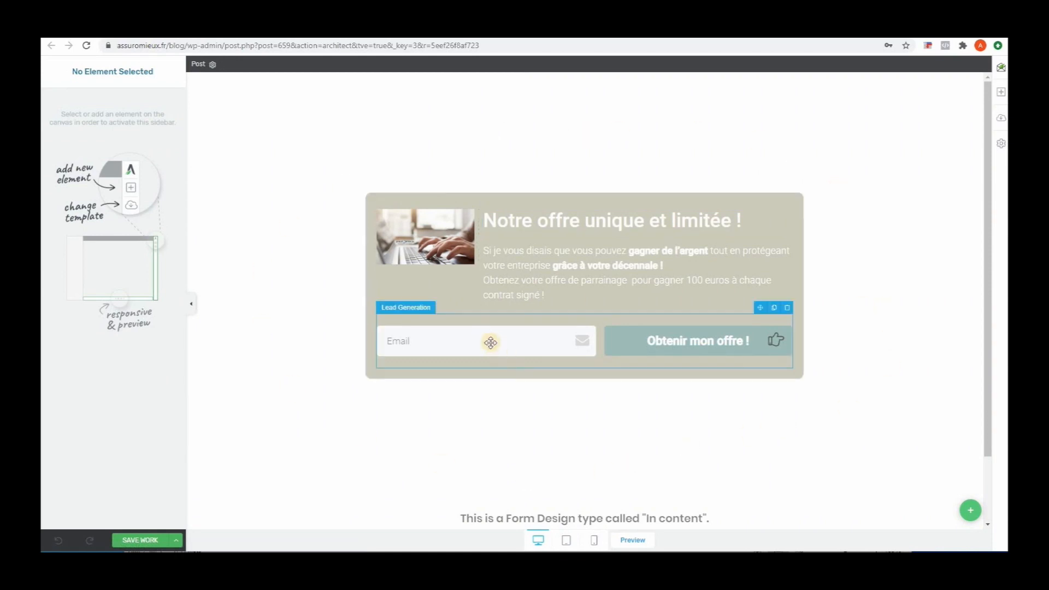
pyautogui.click(629, 541)
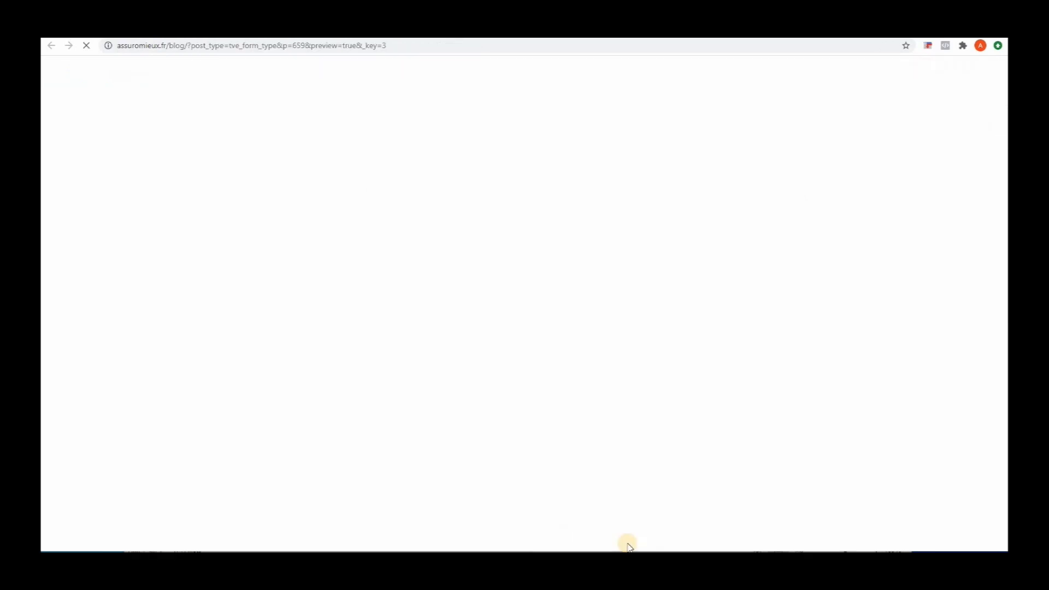